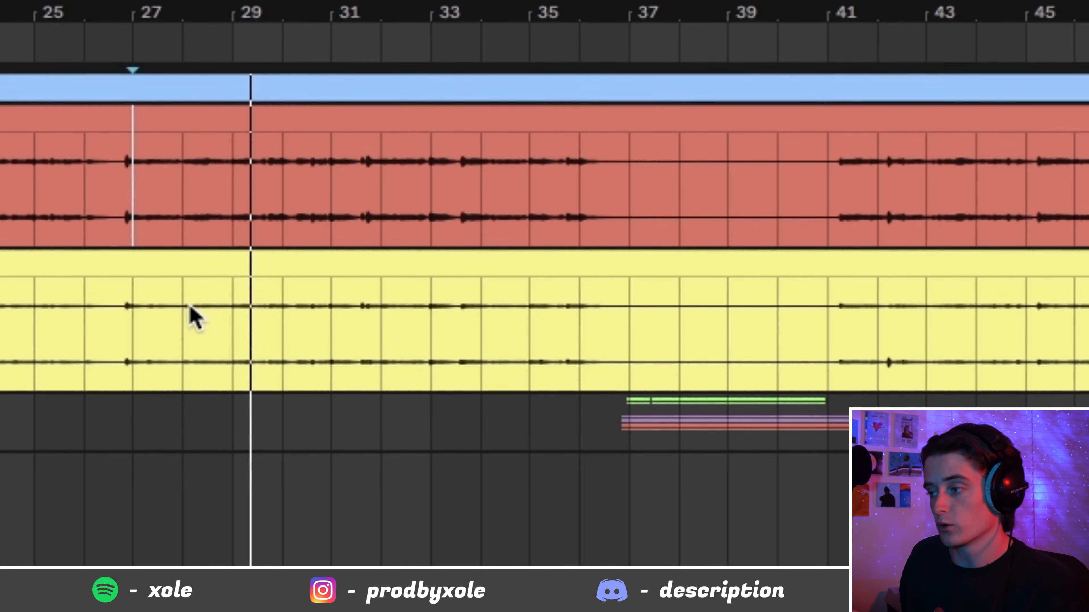
# Play the soloed beat and vocal tracks from bar 27 and clear the solos
pyautogui.click(133, 341)
pyautogui.press('space')
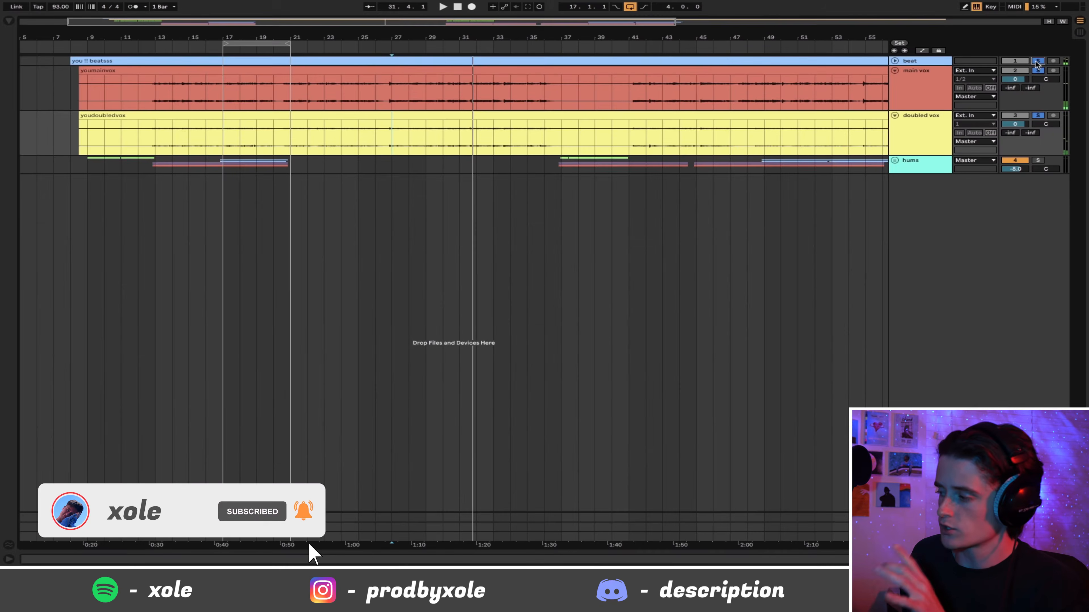
pyautogui.click(1037, 62)
# Collapse the doubled vox and main vox tracks to minimum height
pyautogui.click(913, 126)
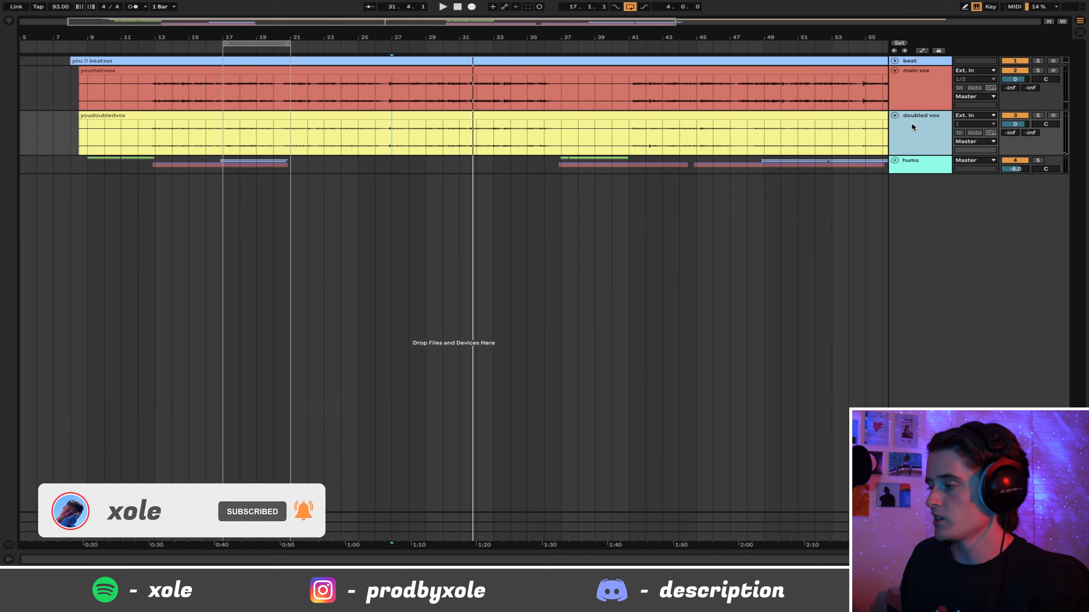
pyautogui.click(895, 115)
pyautogui.click(899, 69)
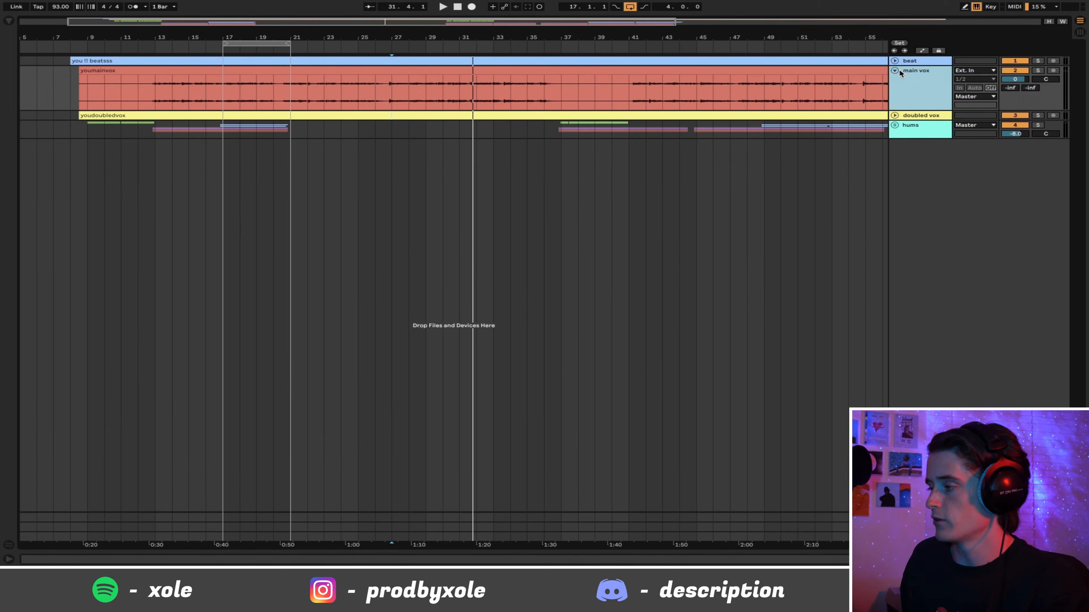
pyautogui.click(896, 70)
# Group the beat, main vox and doubled vox tracks, name the group "cheese" and fold it
pyautogui.click(911, 63)
pyautogui.click(909, 81)
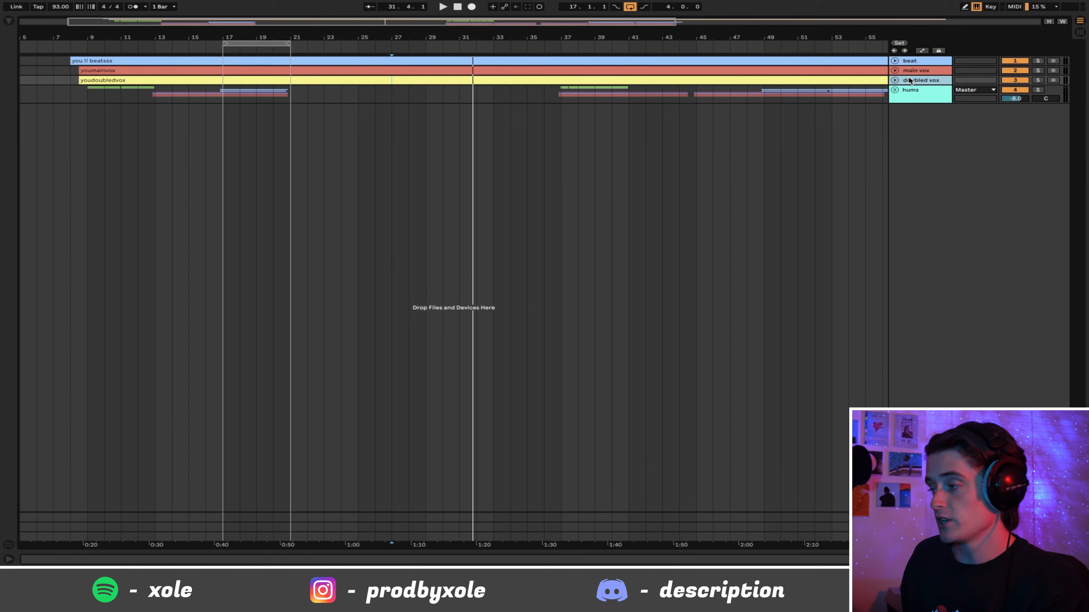
pyautogui.keyDown('shift'); pyautogui.click(911, 64); pyautogui.keyUp('shift')
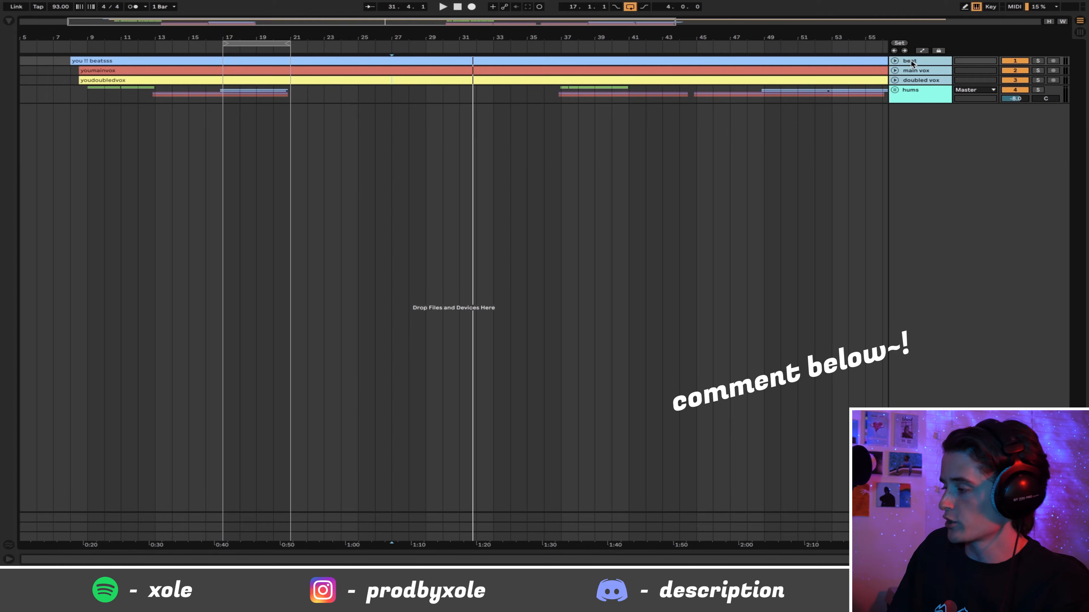
pyautogui.hotkey('ctrl', 'g')
pyautogui.click(895, 62)
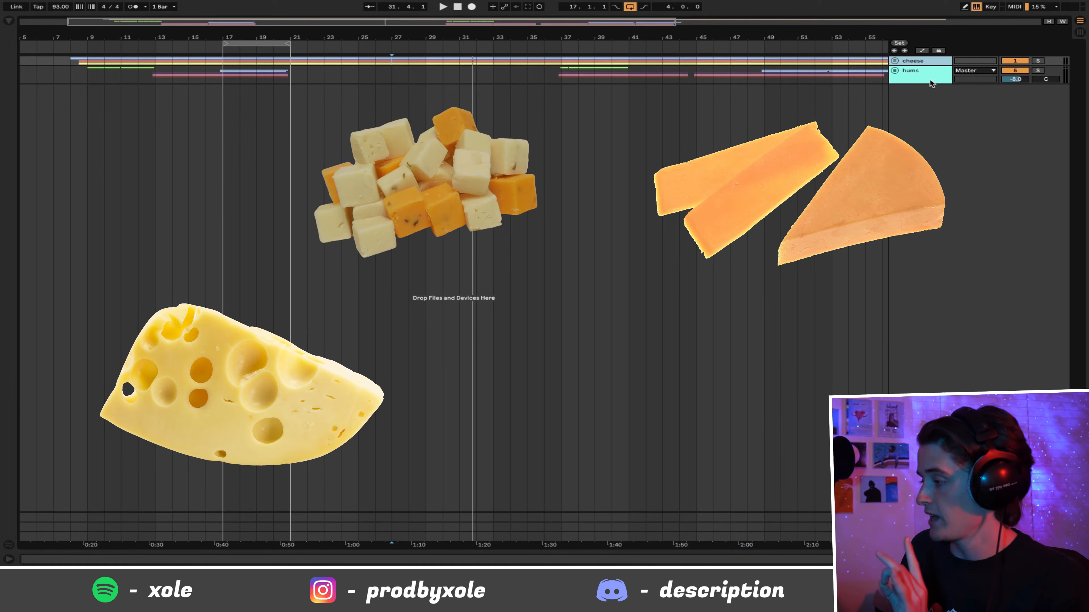
# Unfold the hums group with its mid hums and high hums subgroups and highlight bars 13 to 21 across the hum tracks
pyautogui.click(895, 71)
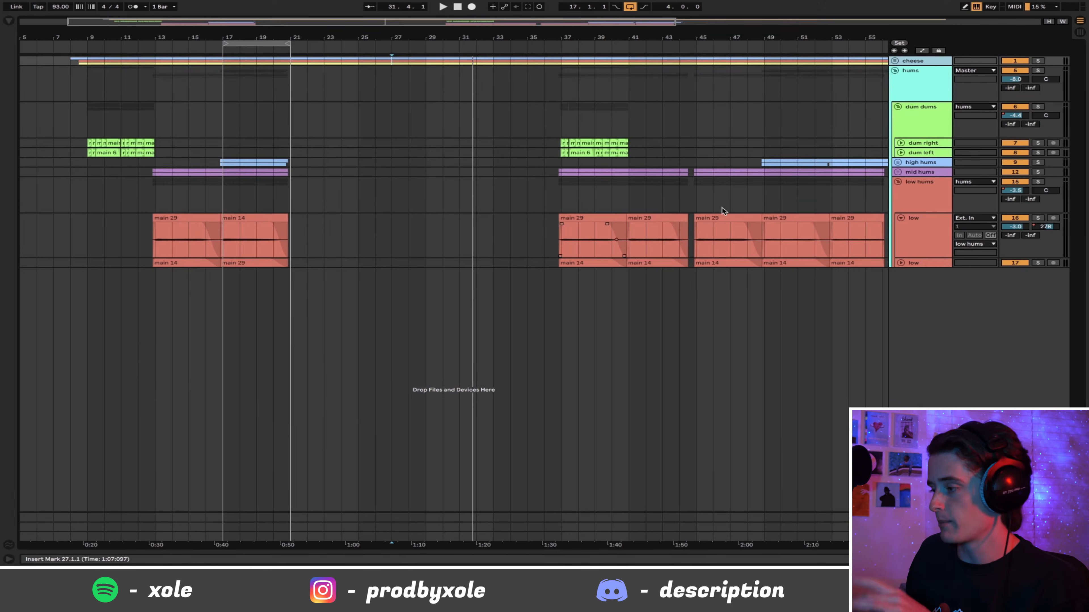
pyautogui.click(898, 172)
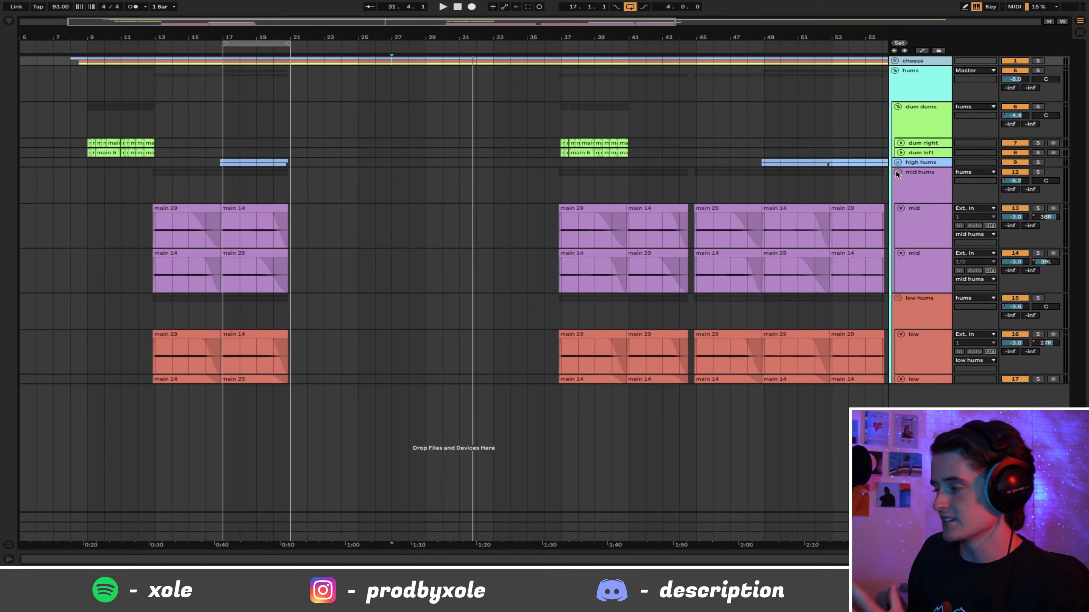
pyautogui.click(898, 162)
pyautogui.scroll(-1, 404, 277)
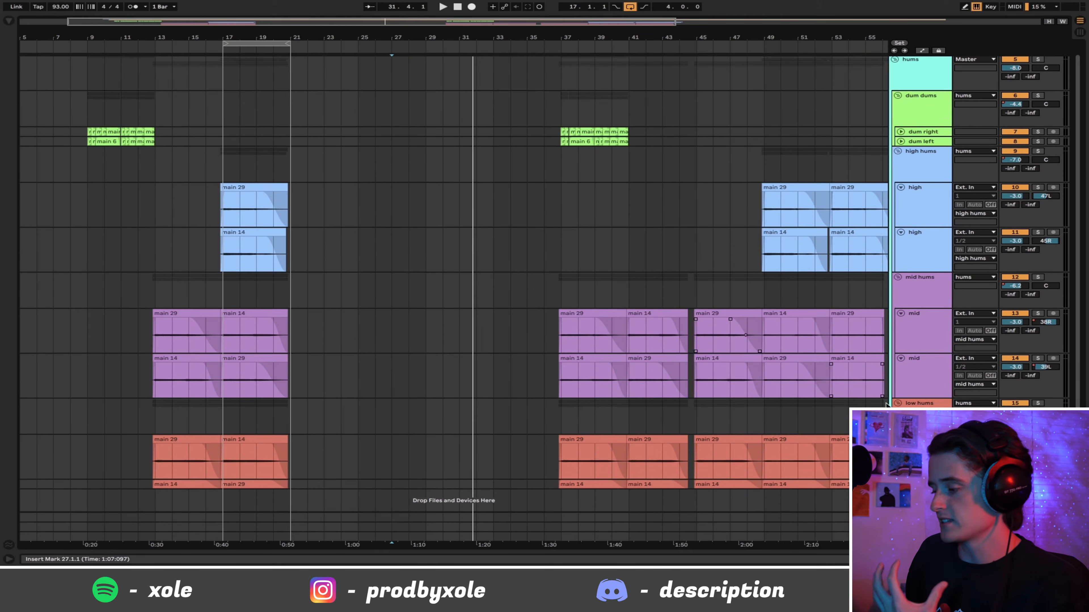
pyautogui.scroll(-3, 504, 334)
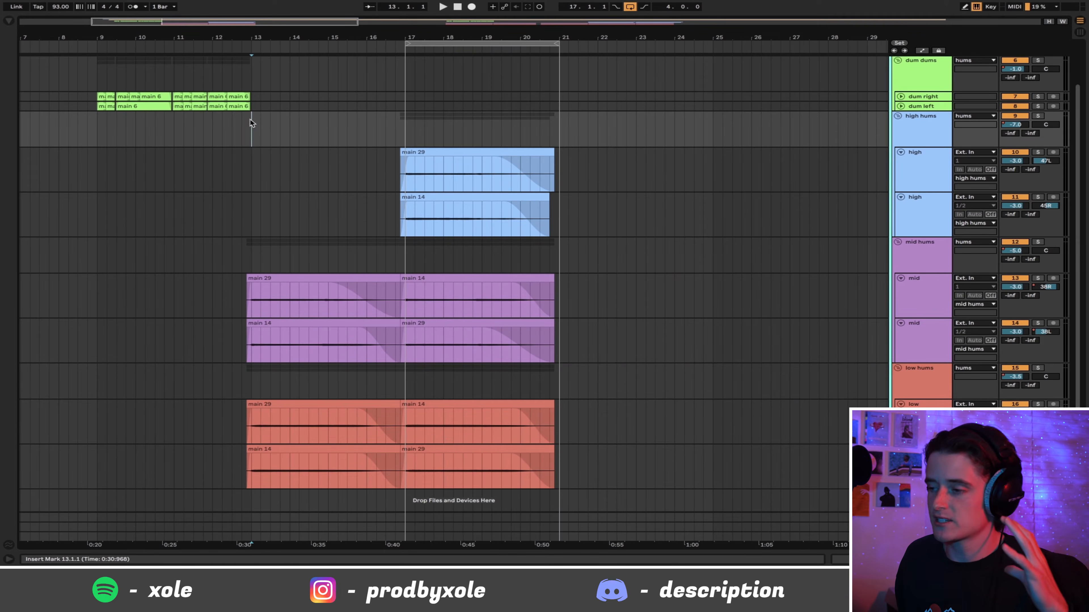
pyautogui.moveTo(251, 123); pyautogui.dragTo(558, 464)
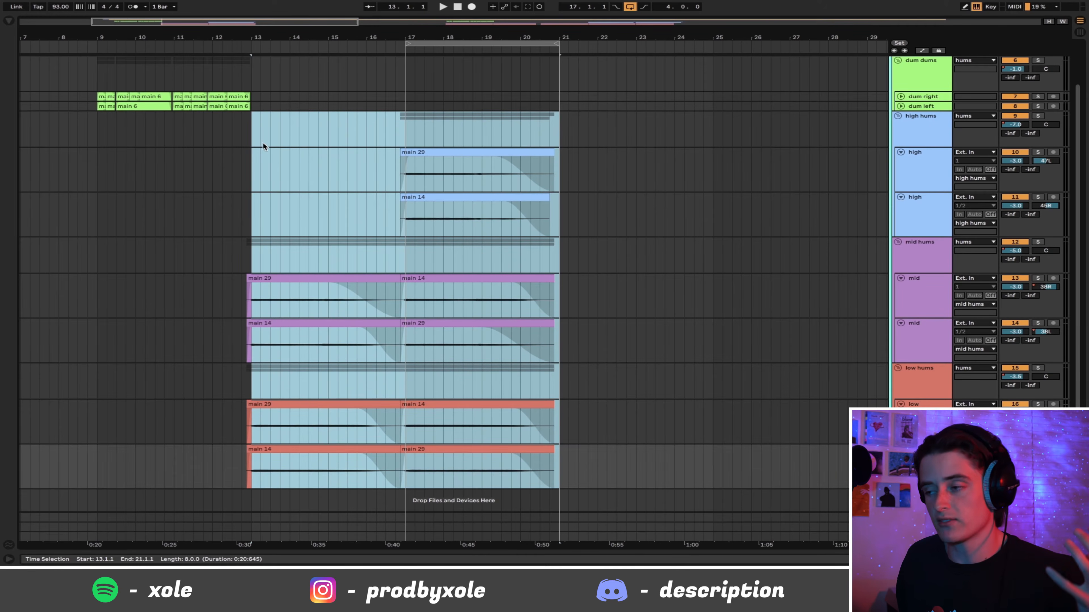
pyautogui.click(255, 131)
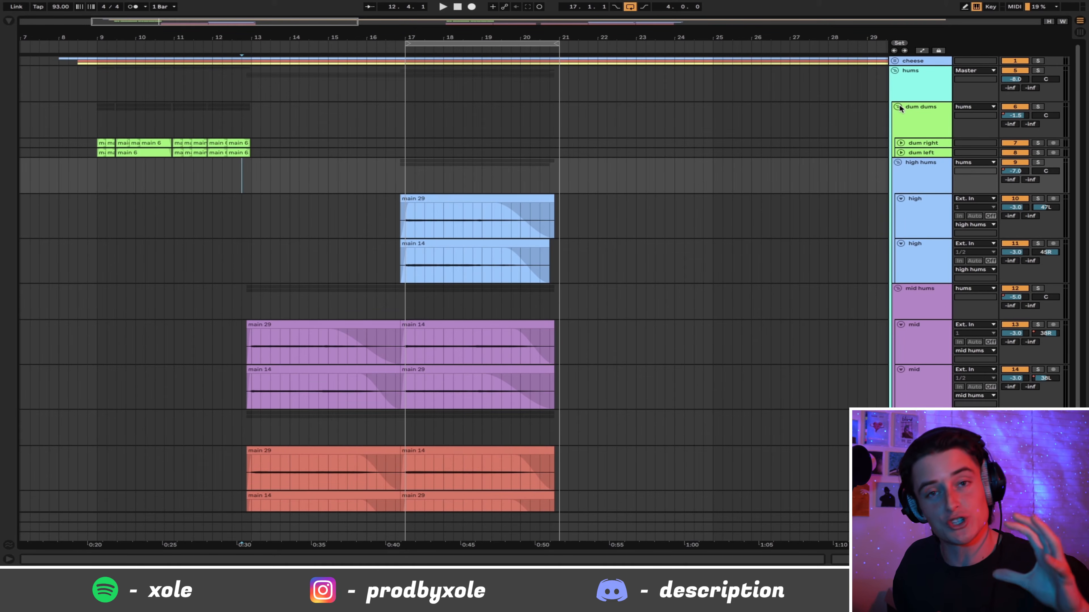
# Fold the dum dums and hums groups, unfold the cheese group, and place the insert marker at bar 13
pyautogui.click(898, 106)
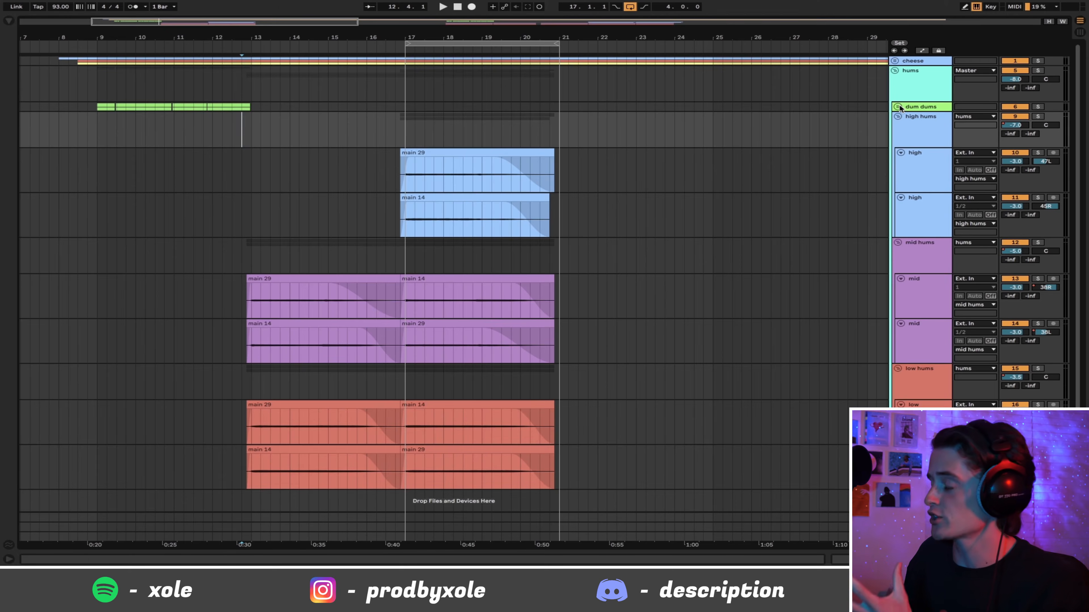
pyautogui.click(896, 61)
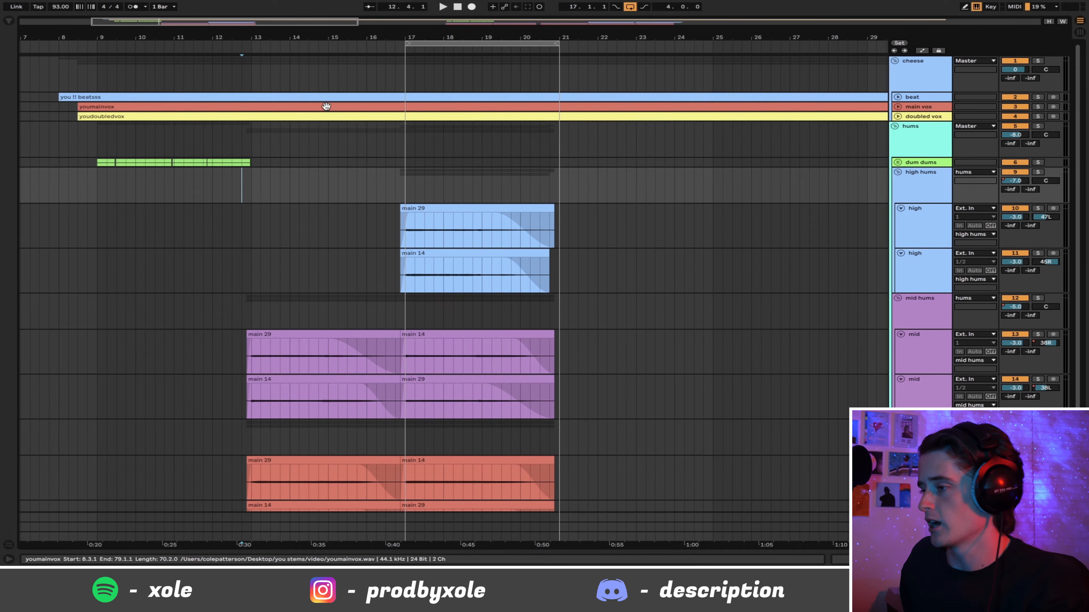
pyautogui.click(251, 74)
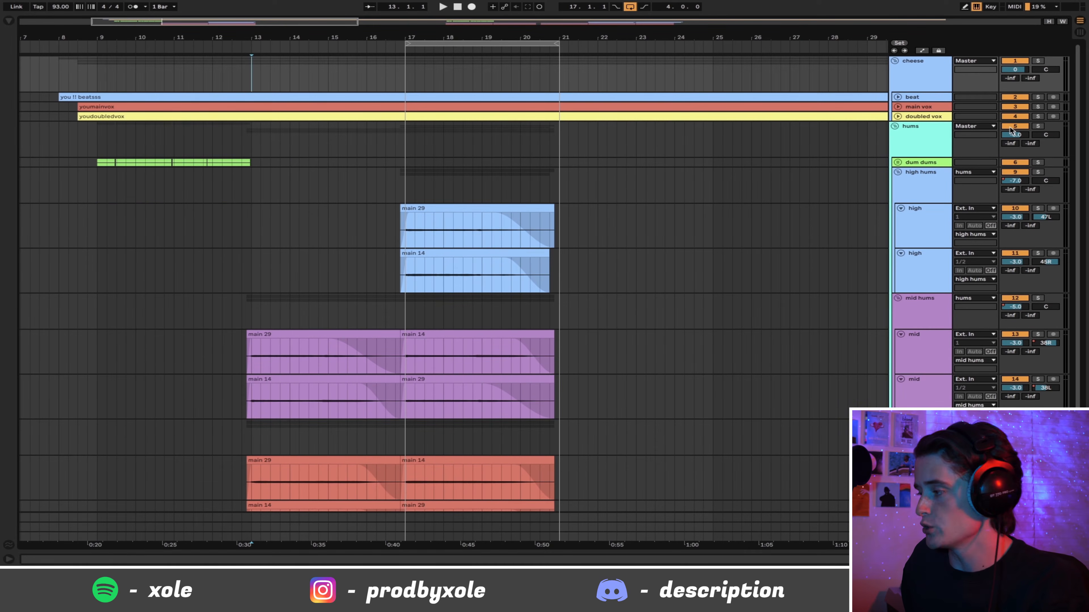
pyautogui.click(896, 127)
# Play the beat with main vox, doubled vox and hums muted, and loop bars 13 to 17
pyautogui.press('space')
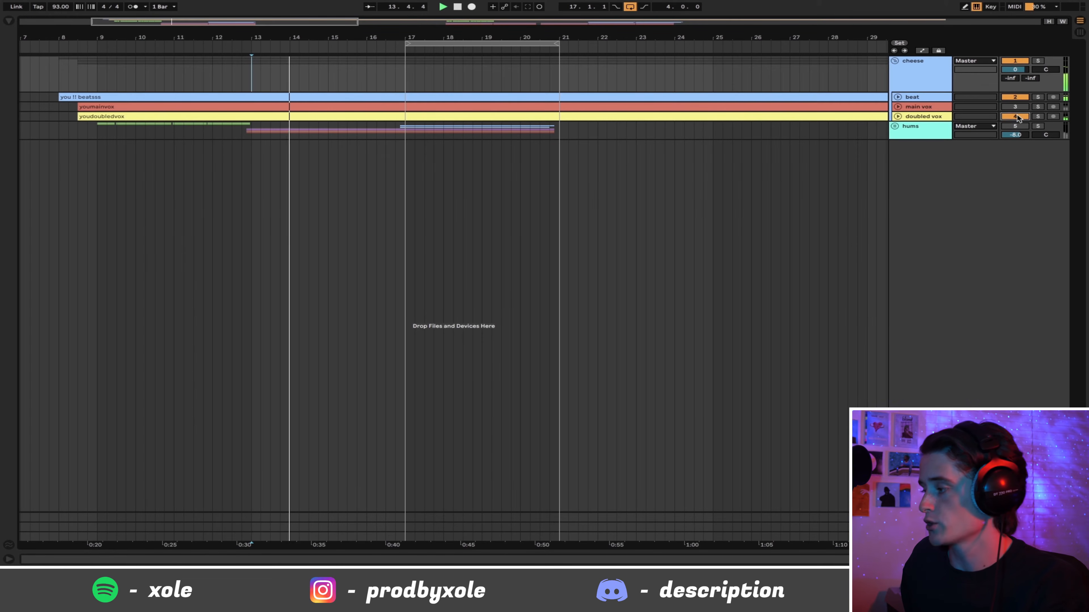
pyautogui.moveTo(255, 70); pyautogui.dragTo(405, 71)
pyautogui.press('super+l')
# Insert a MIDI track below the hums group and load the Grand Piano instrument onto it
pyautogui.rightClick(925, 155)
pyautogui.click(936, 167)
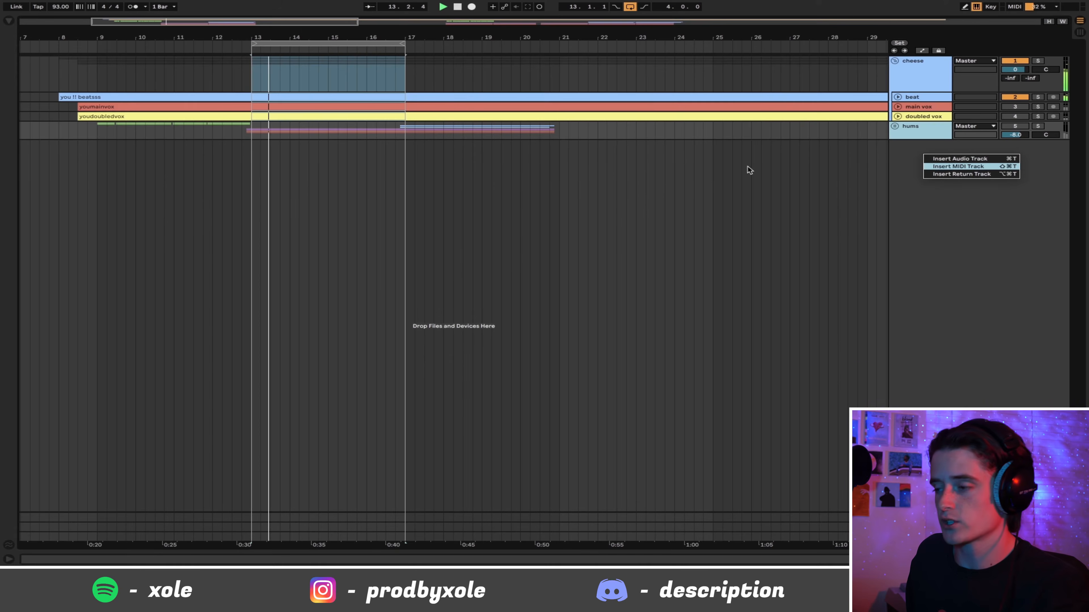
pyautogui.click(9, 21)
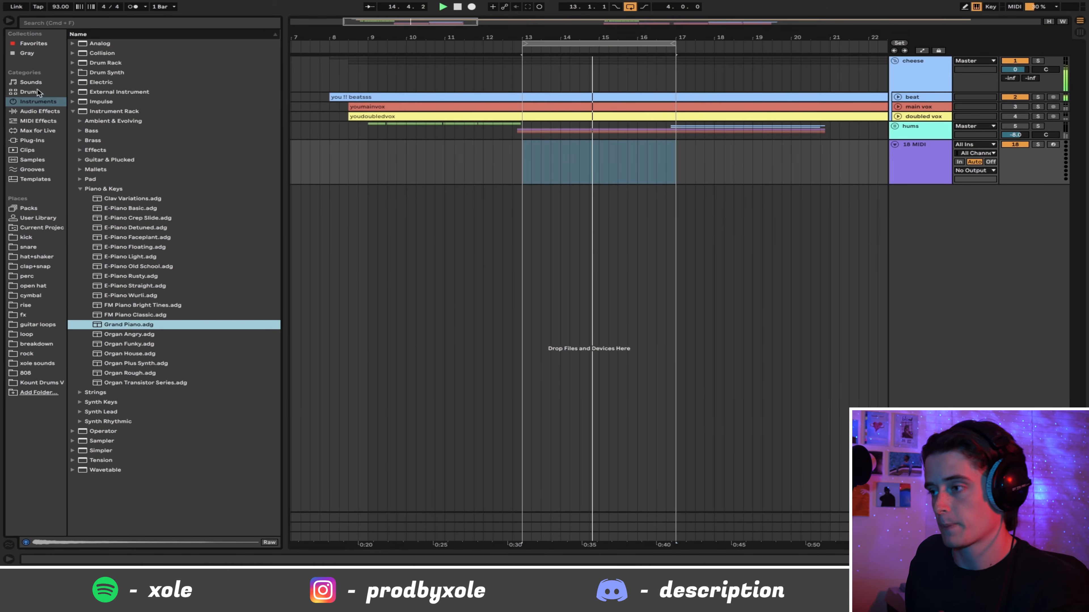
pyautogui.click(9, 20)
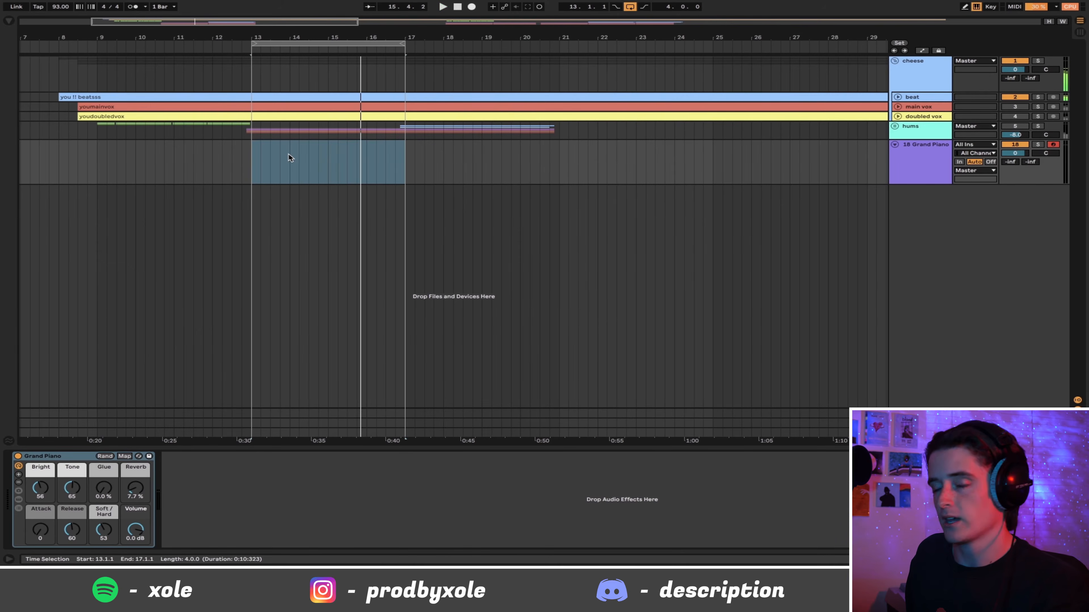
# Insert an empty MIDI clip over bars 13 to 17 on the Grand Piano track and colour it light orange
pyautogui.rightClick(278, 175)
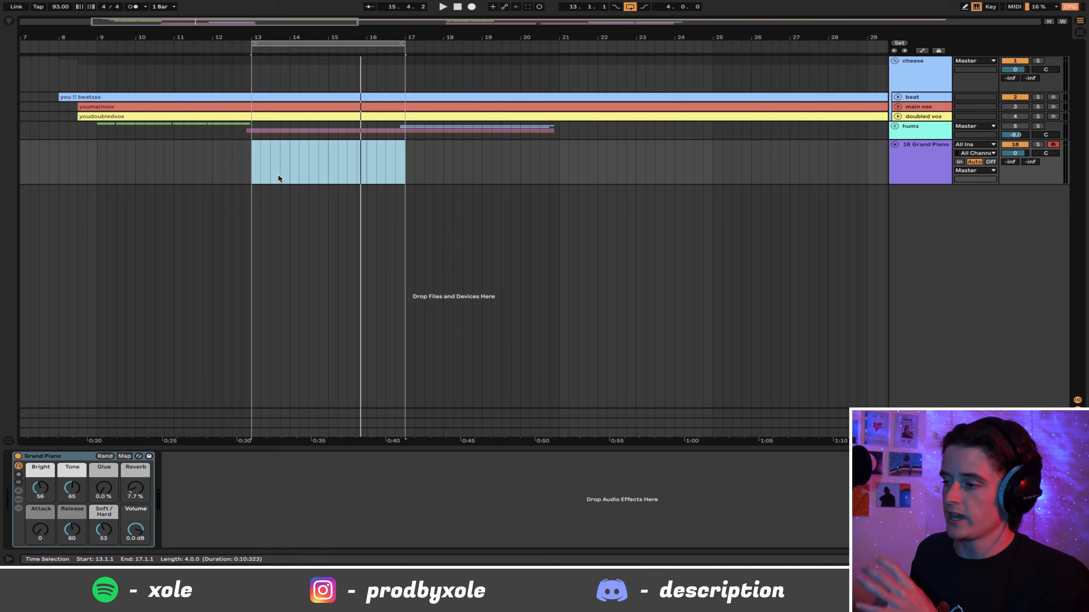
pyautogui.press('super+shift+m')
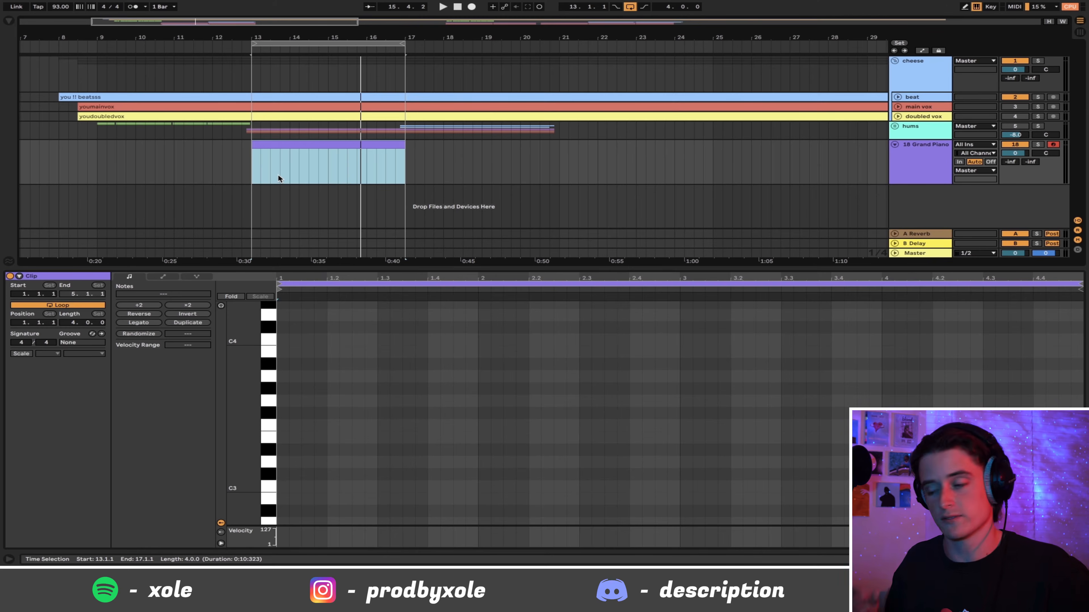
pyautogui.rightClick(315, 137)
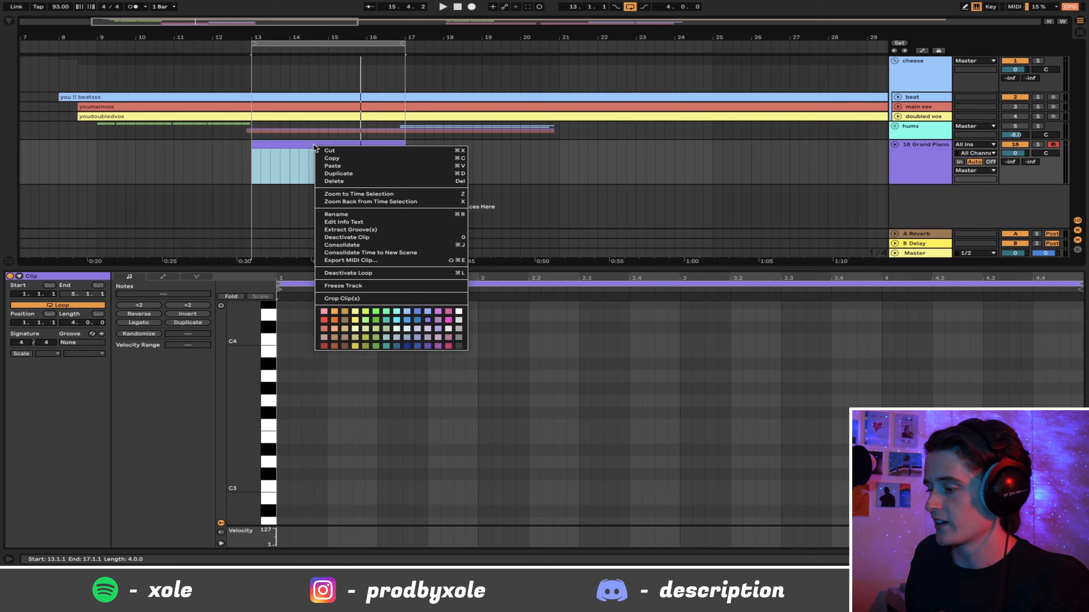
pyautogui.click(336, 330)
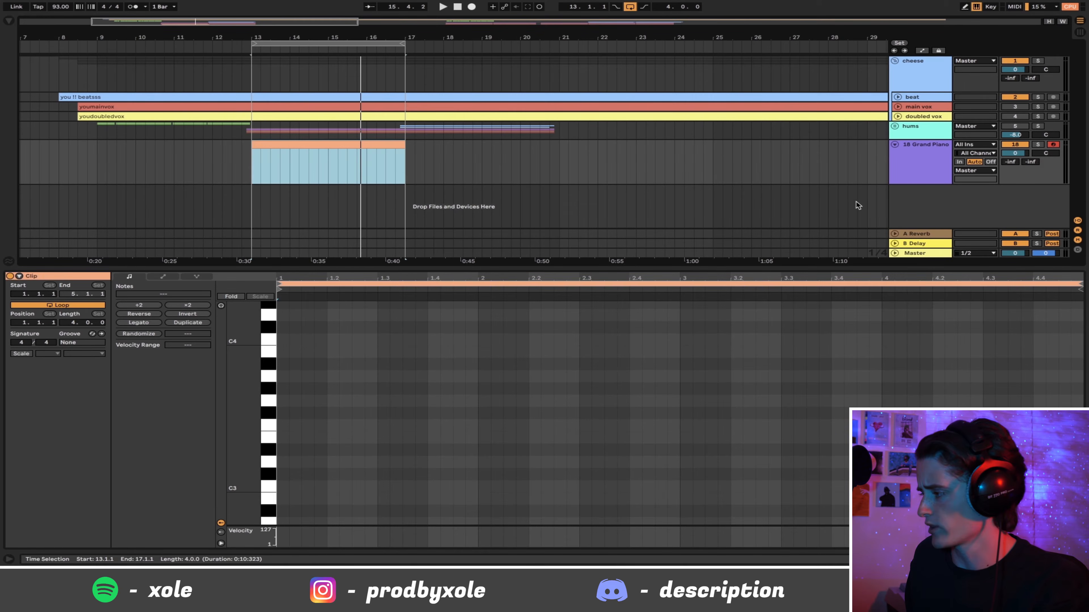
# Colour the Grand Piano track light orange and rename it "piano"
pyautogui.rightClick(924, 167)
pyautogui.click(942, 354)
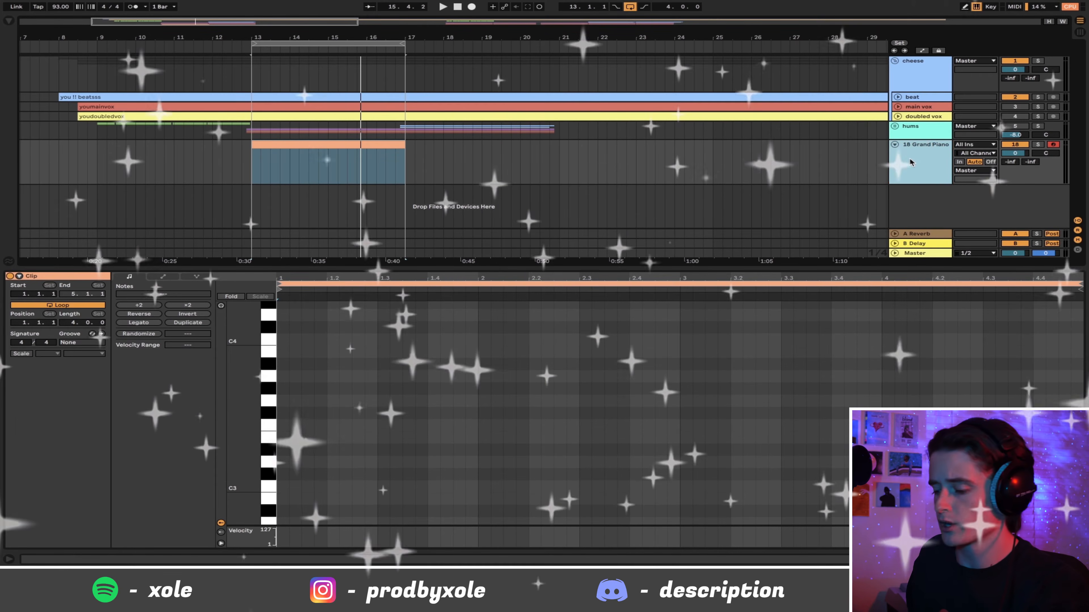
pyautogui.hotkey('ctrl', 'r')
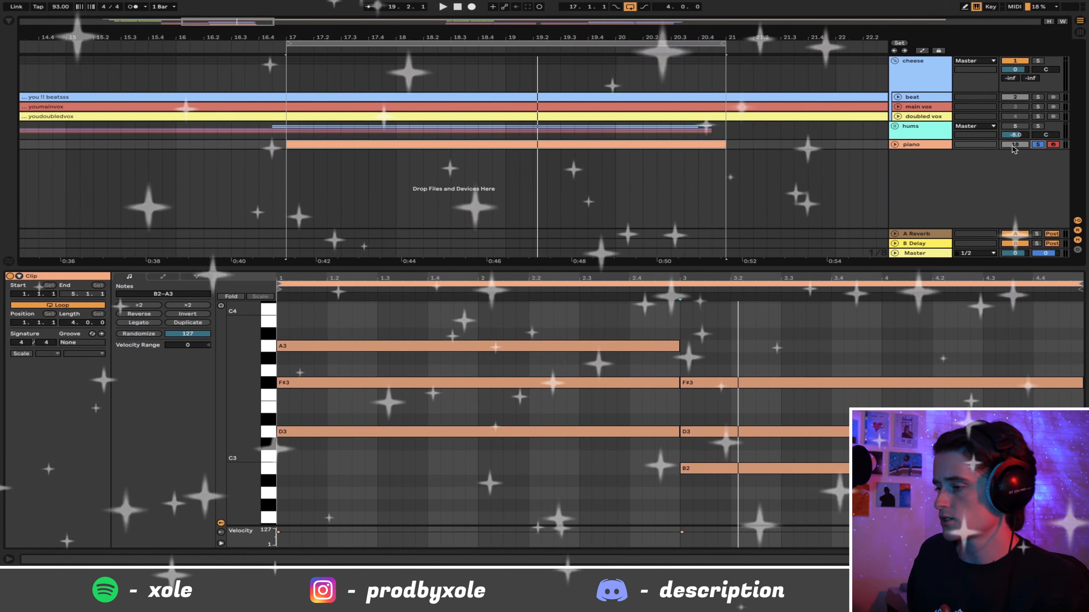
# Audition the soloed piano chords in bars 17 to 21, hide the clip view, and play the soloed hums over the same bars
pyautogui.press('space')
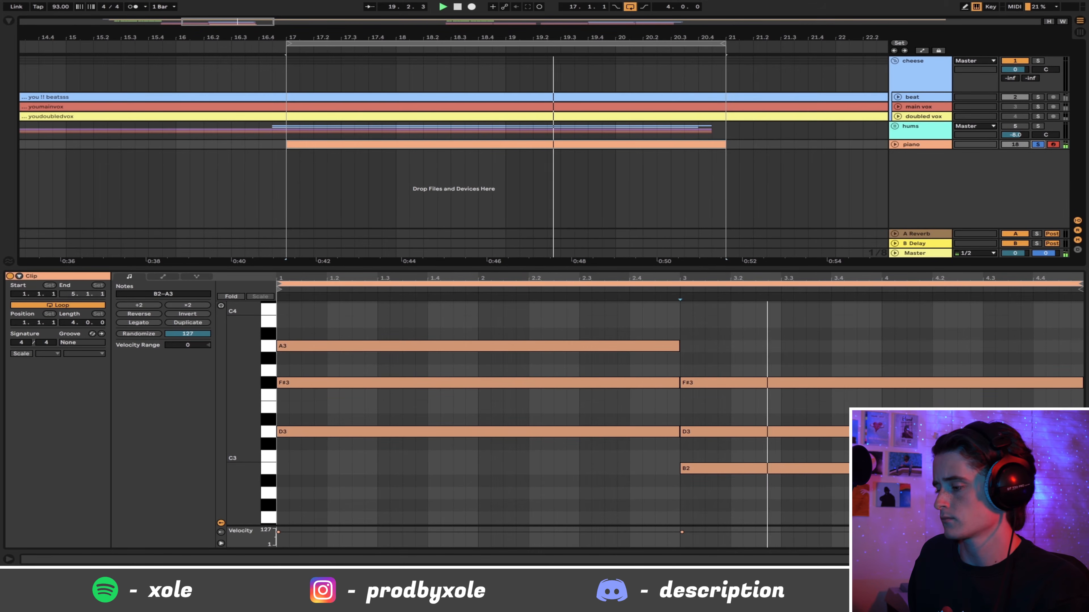
pyautogui.hotkey('ctrl', 'alt', 'l')
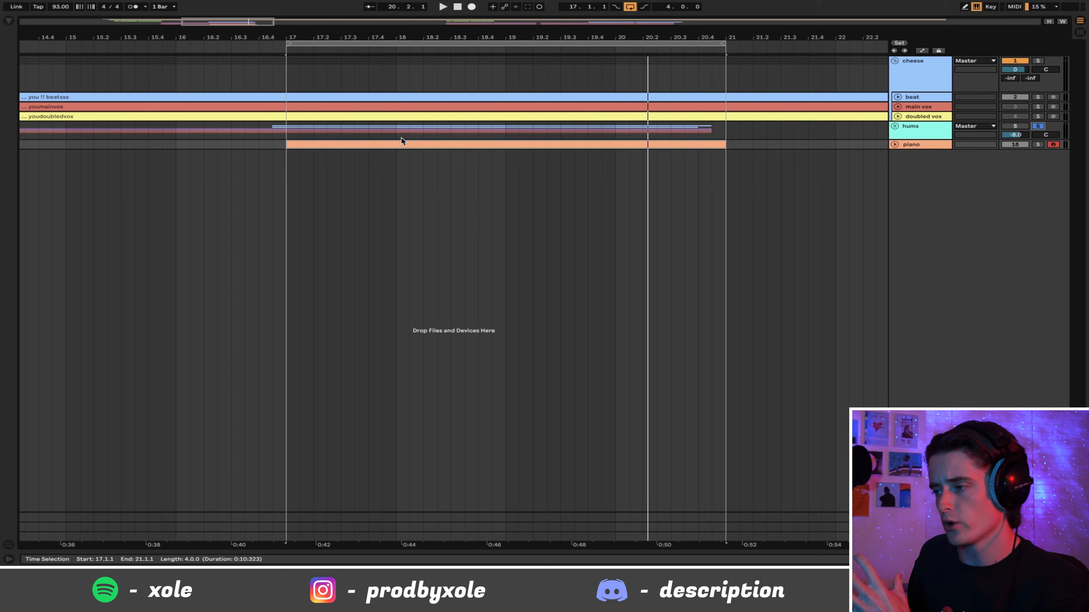
pyautogui.click(285, 131)
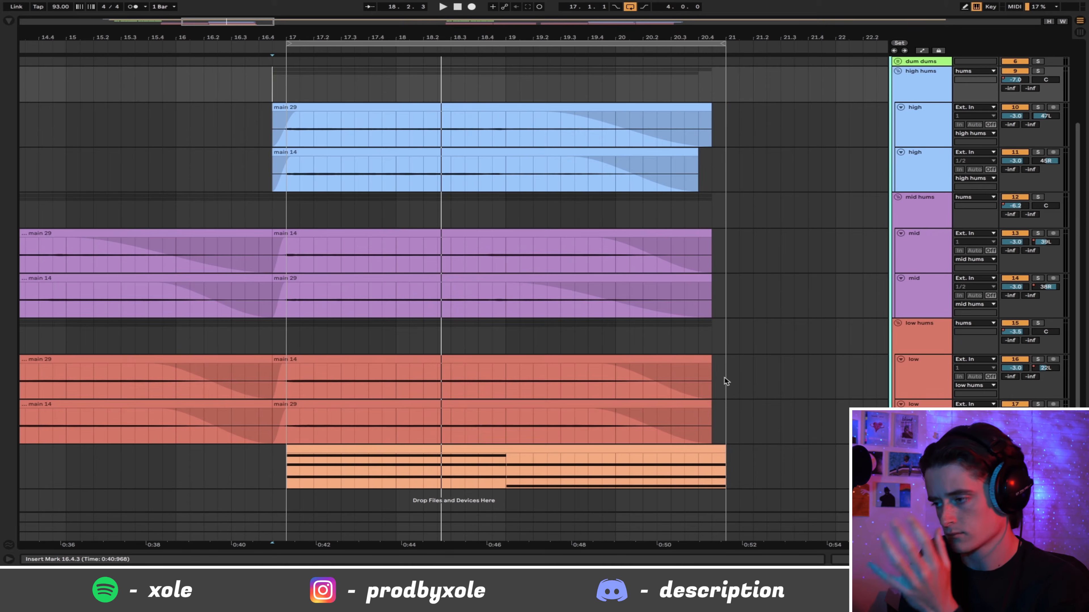
pyautogui.press('space')
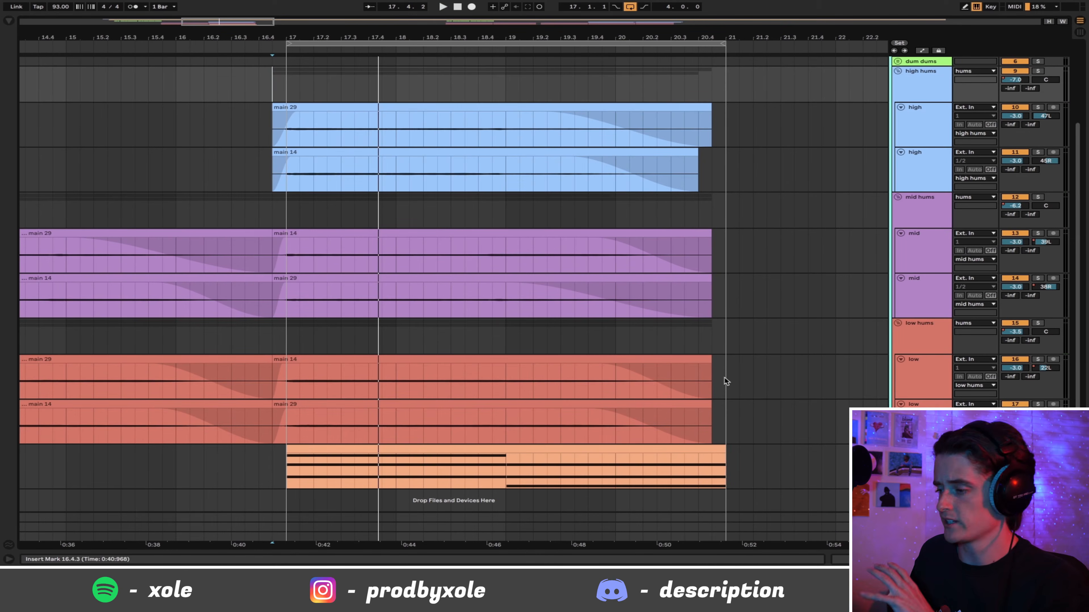
# Fold and mute the mid hums and high hums subgroups
pyautogui.click(897, 197)
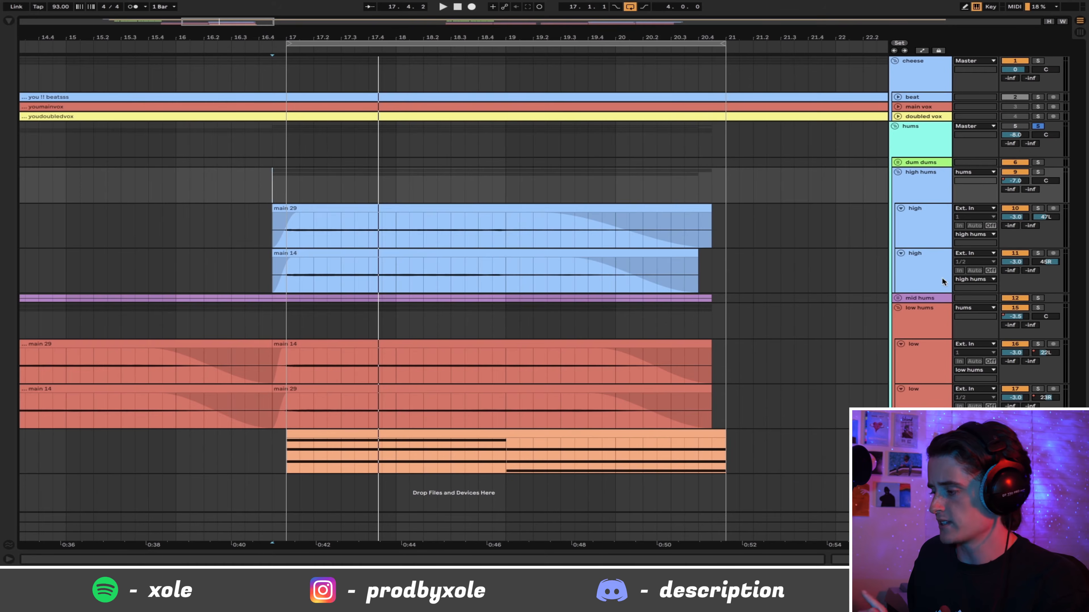
pyautogui.click(1029, 298)
pyautogui.click(898, 172)
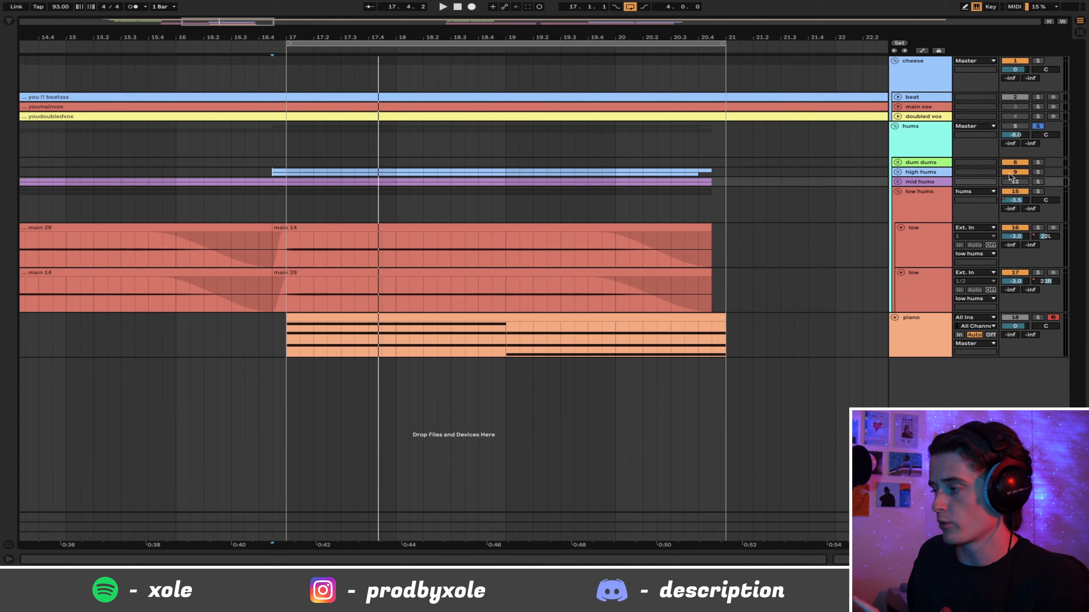
# Deactivate A3 and F#3 in the piano clip's first chord and F#3 and D3 in its second, and play the remaining root notes
pyautogui.click(906, 326)
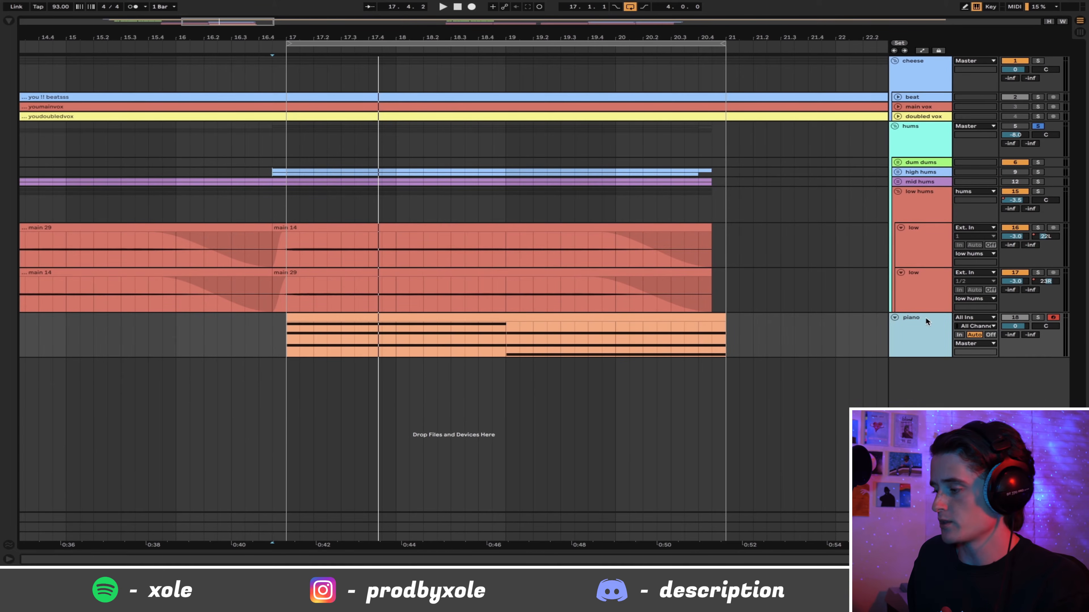
pyautogui.doubleClick(646, 315)
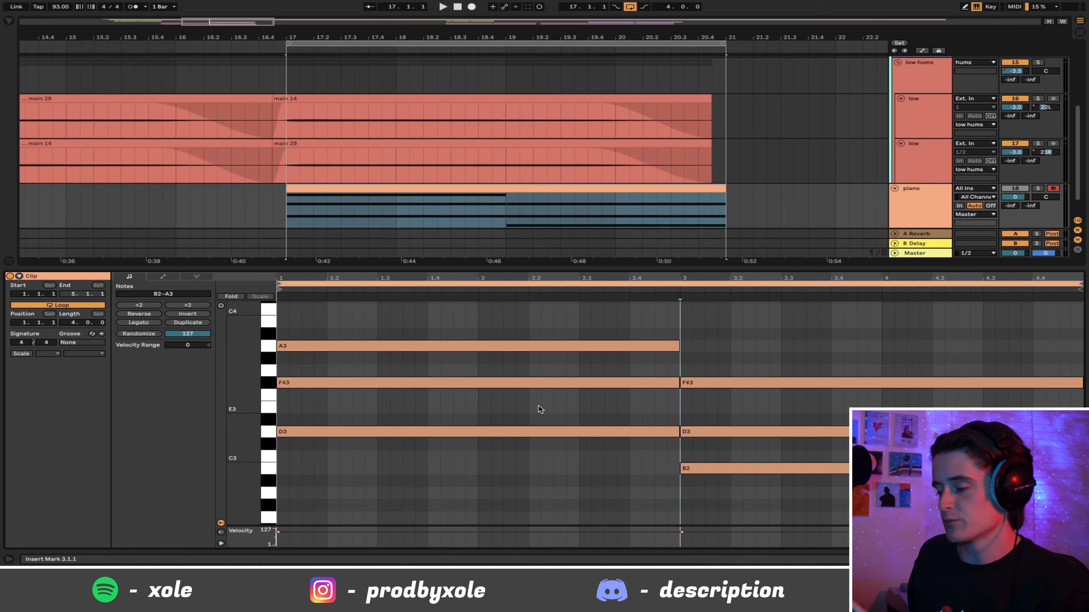
pyautogui.moveTo(539, 409); pyautogui.dragTo(544, 326)
pyautogui.press('0')
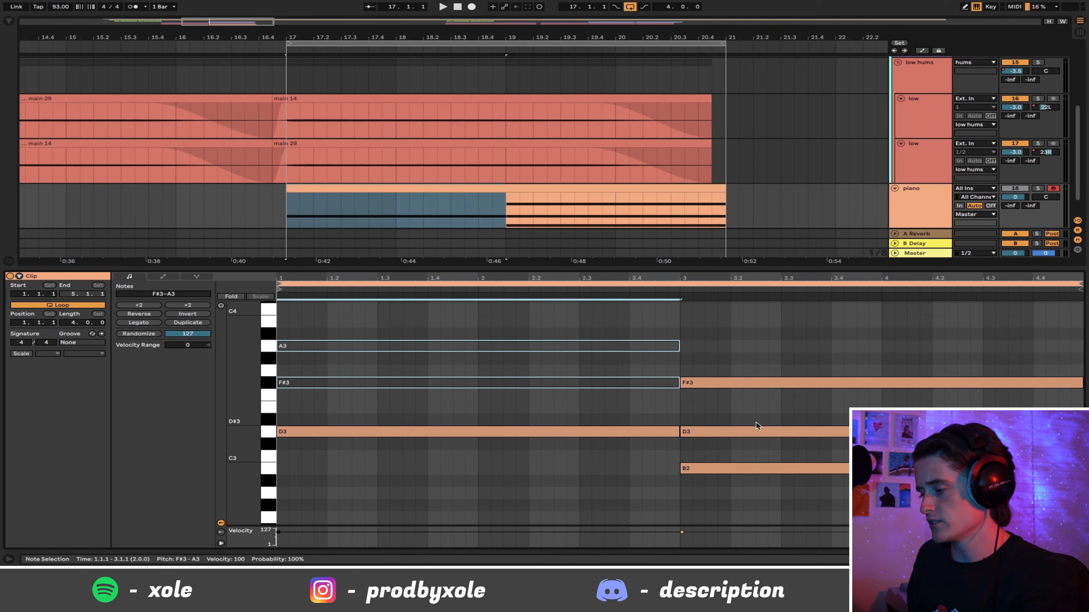
pyautogui.moveTo(762, 451); pyautogui.dragTo(762, 362)
pyautogui.press('0')
pyautogui.click(744, 363)
pyautogui.press('space')
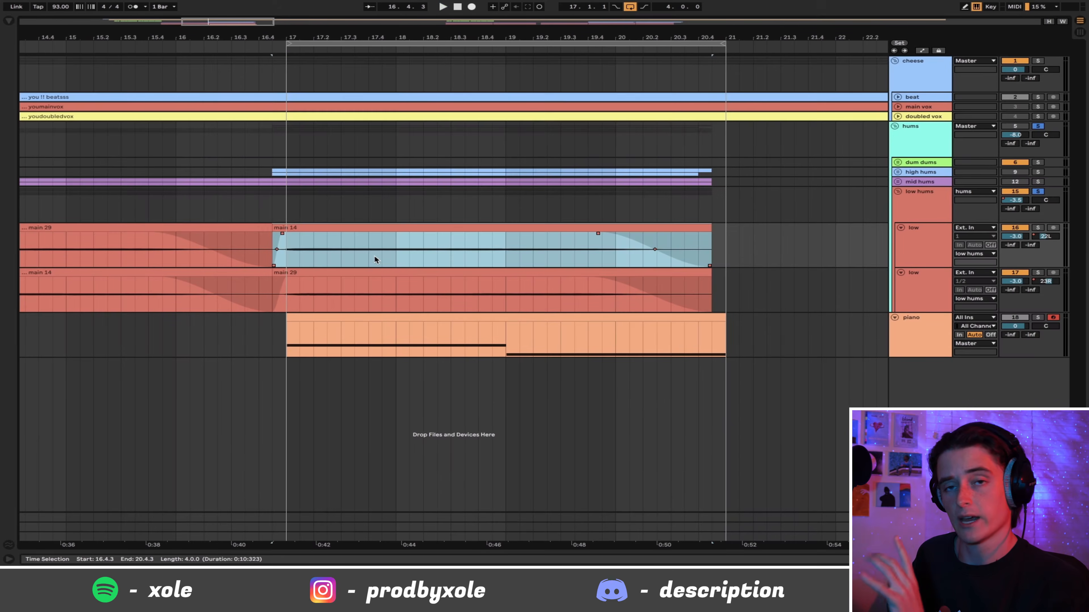
# Play the soloed low hums, and make F#3 the only active note in the piano clip's first chord and D3 in its second
pyautogui.press('space')
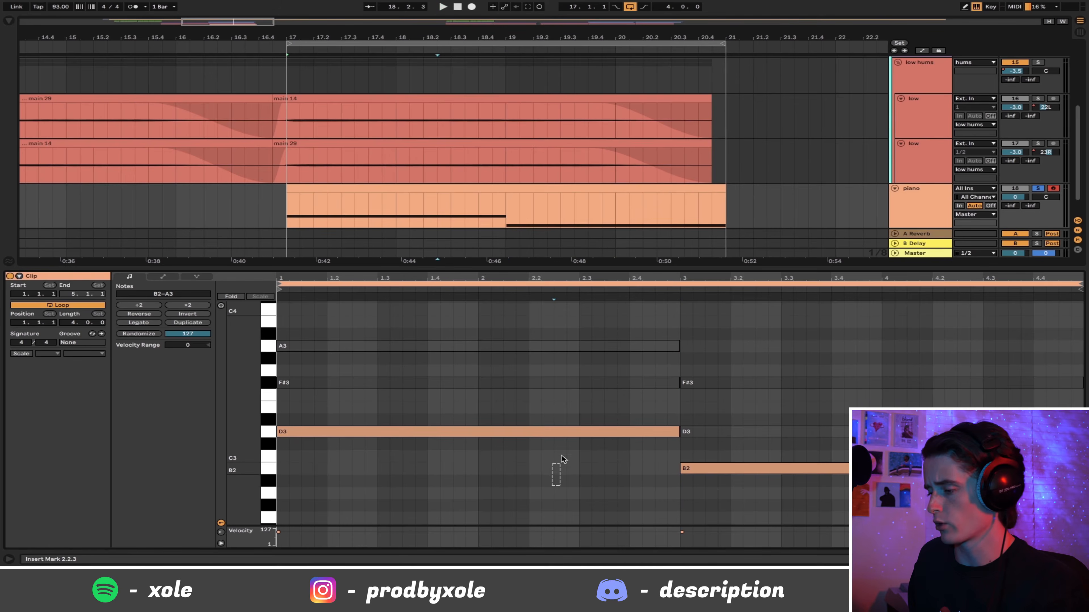
pyautogui.click(559, 432)
pyautogui.press('0')
pyautogui.click(746, 468)
pyautogui.press('0')
pyautogui.click(725, 433)
pyautogui.press('0')
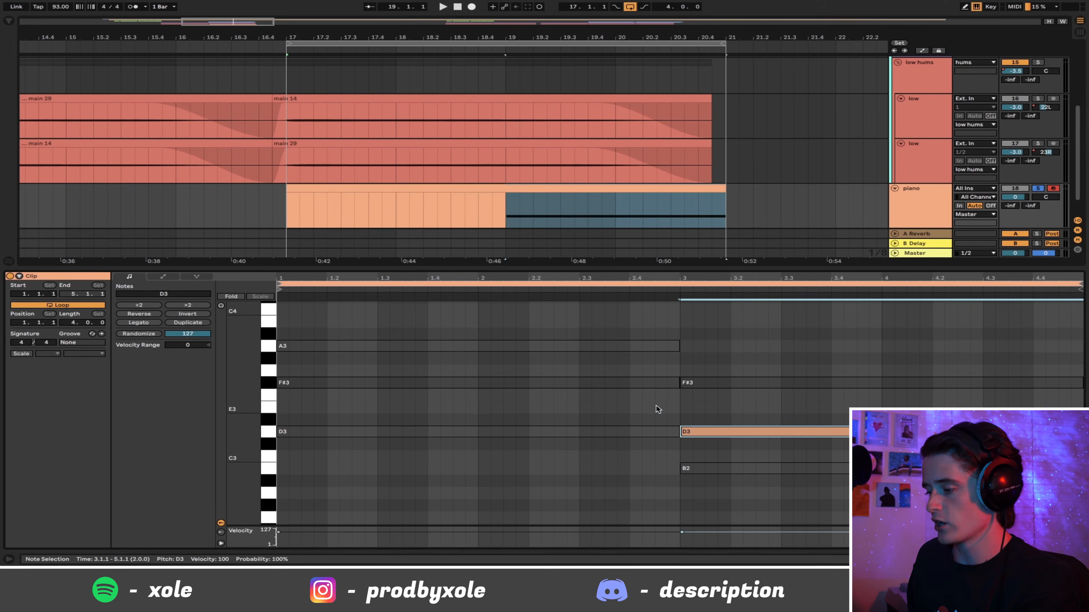
pyautogui.click(593, 383)
pyautogui.press('0')
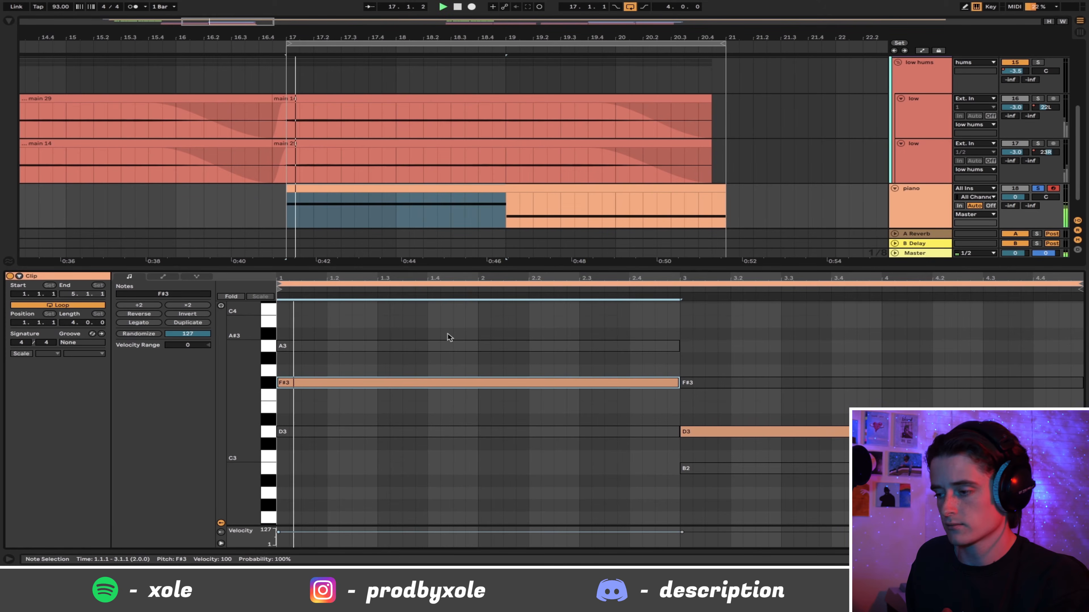
pyautogui.click(694, 293)
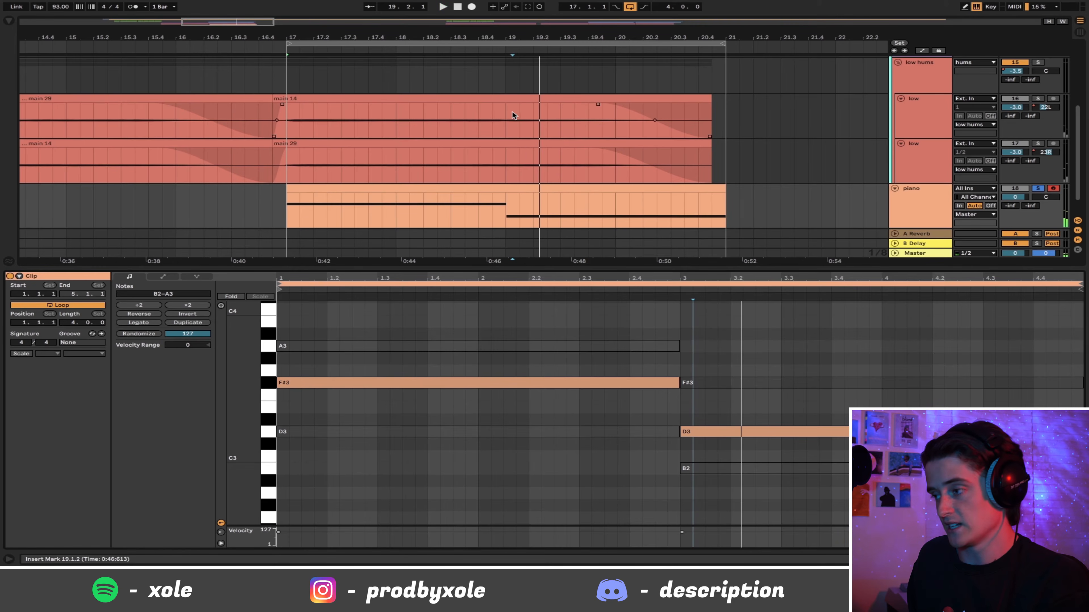
# Unfold and solo the mid hums subgroup, play it over bars 17 to 21, and hide the clip view
pyautogui.scroll(5, 649, 105)
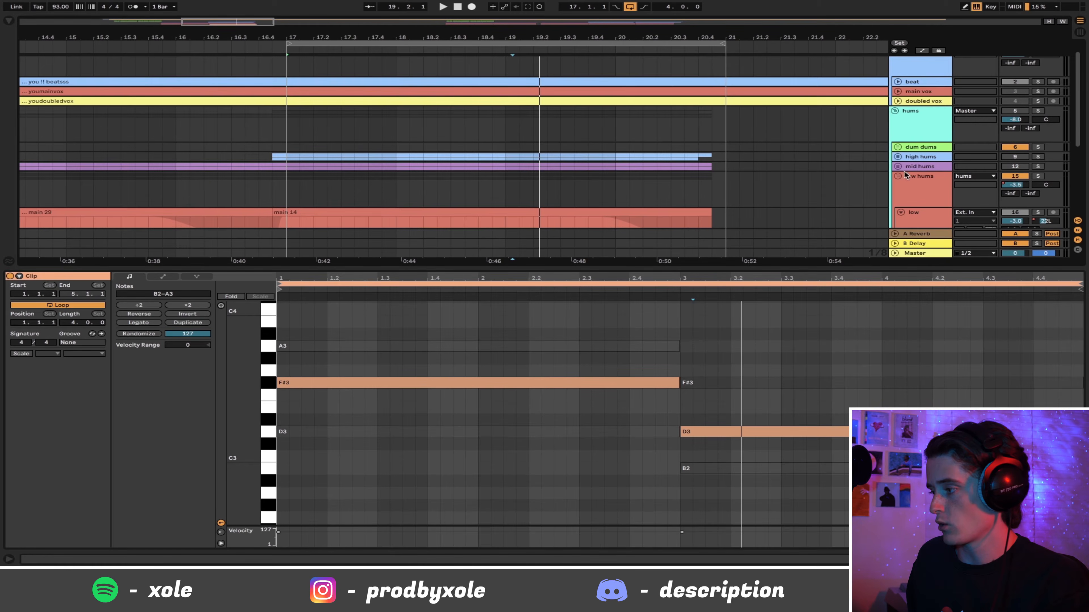
pyautogui.click(898, 166)
pyautogui.scroll(-2, 899, 166)
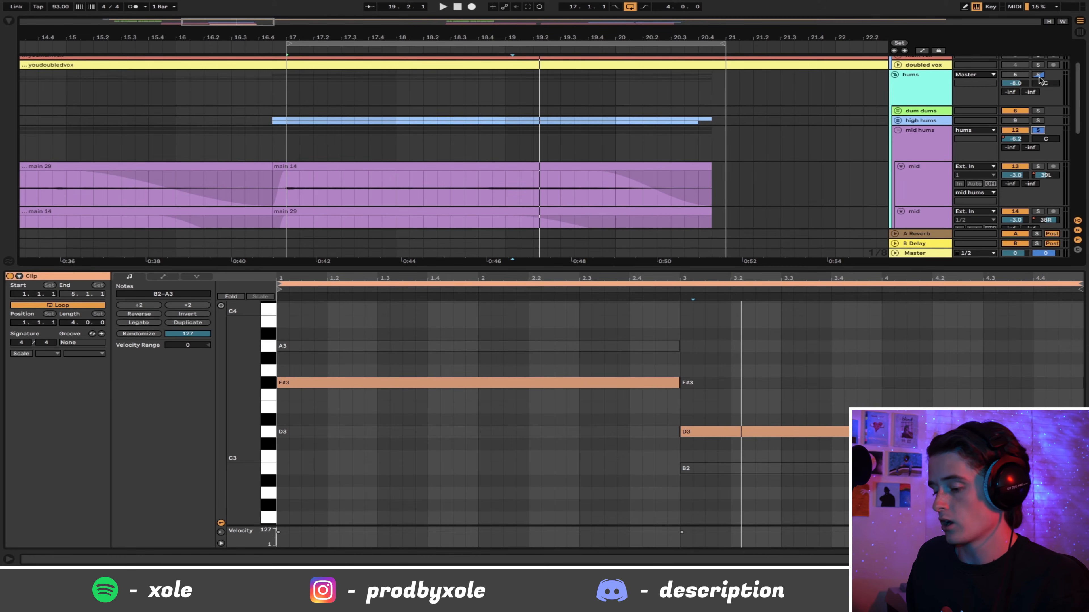
pyautogui.click(542, 163)
pyautogui.scroll(-2, 543, 163)
pyautogui.press('space')
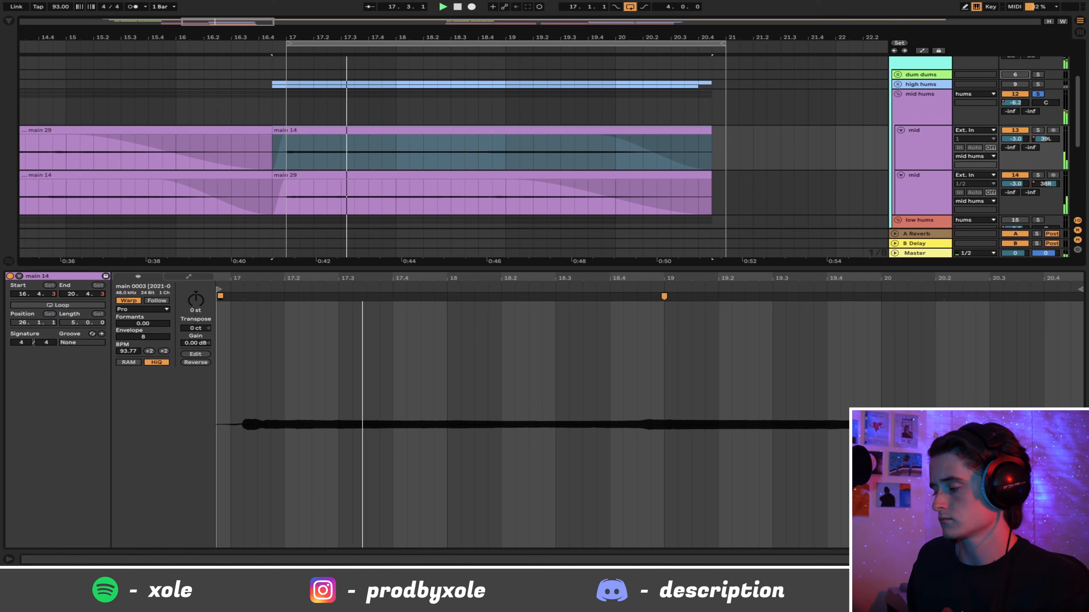
pyautogui.click(1080, 559)
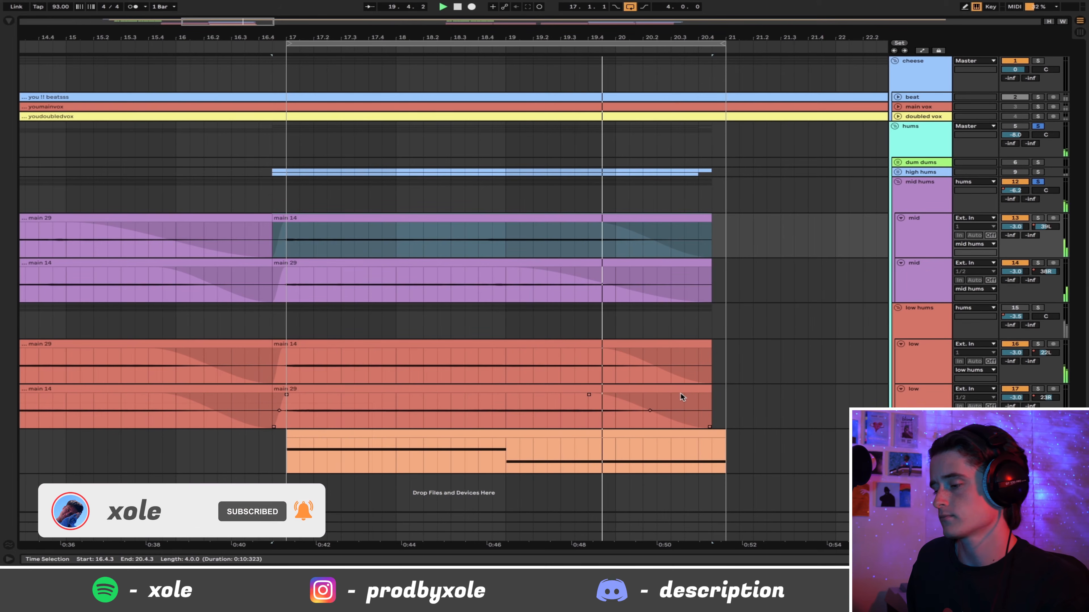
pyautogui.press('space')
# Make A3 the only active note in the piano clip's first chord and F#3 the only one in its second
pyautogui.doubleClick(597, 439)
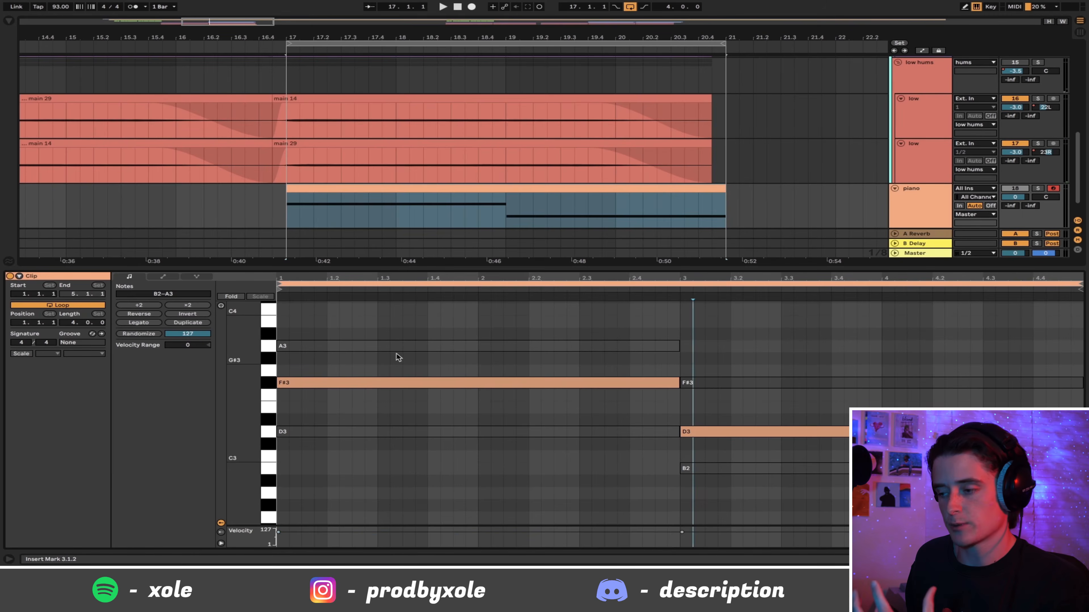
pyautogui.moveTo(396, 361); pyautogui.dragTo(439, 318)
pyautogui.press('0')
pyautogui.moveTo(444, 406); pyautogui.dragTo(480, 370)
pyautogui.press('0')
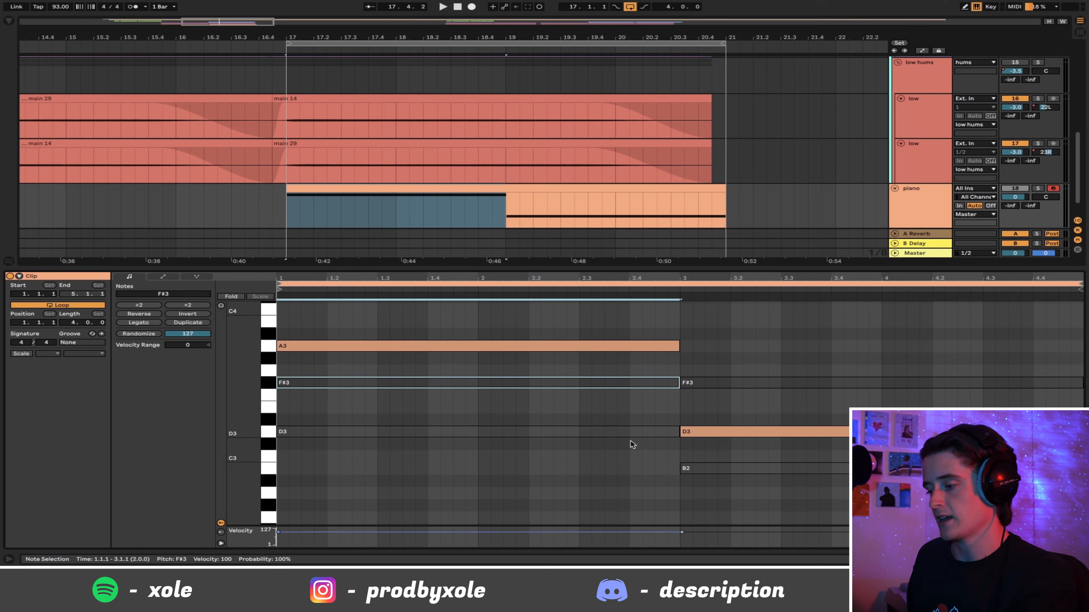
pyautogui.click(746, 433)
pyautogui.press('0')
pyautogui.moveTo(743, 405); pyautogui.dragTo(728, 360)
pyautogui.press('0')
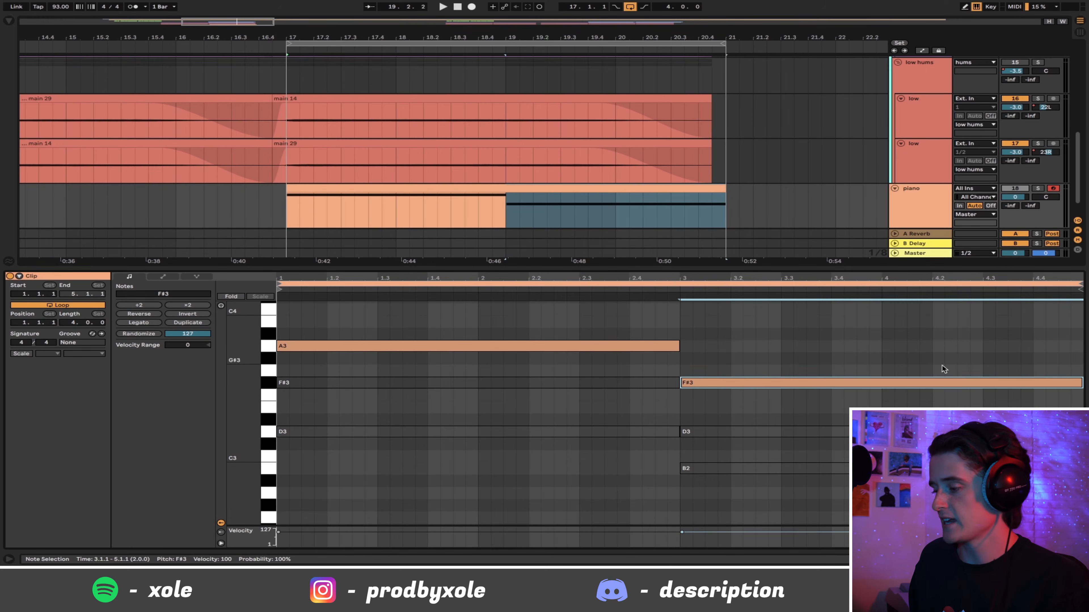
# Hide the clip view, unfold the high hums subgroup, and play it soloed over bars 17 to 21
pyautogui.click(1080, 559)
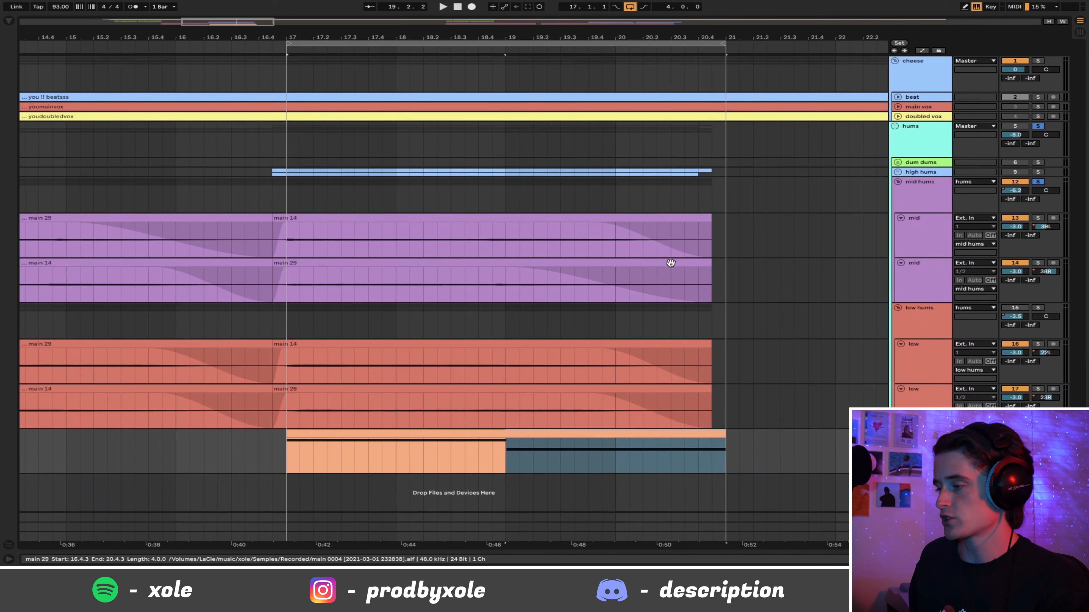
pyautogui.click(897, 172)
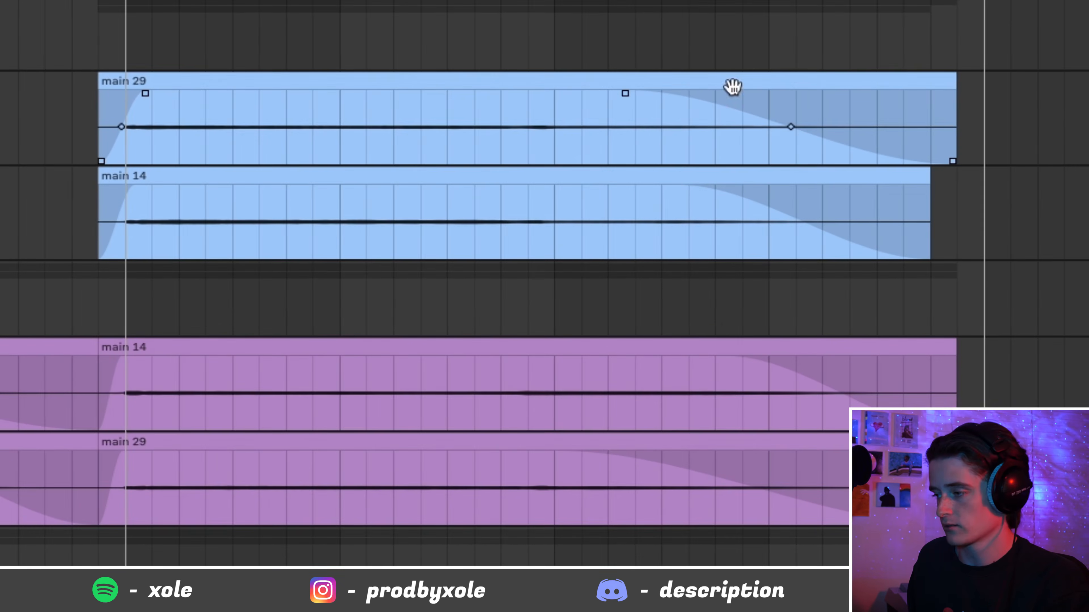
pyautogui.click(732, 87)
pyautogui.press('space')
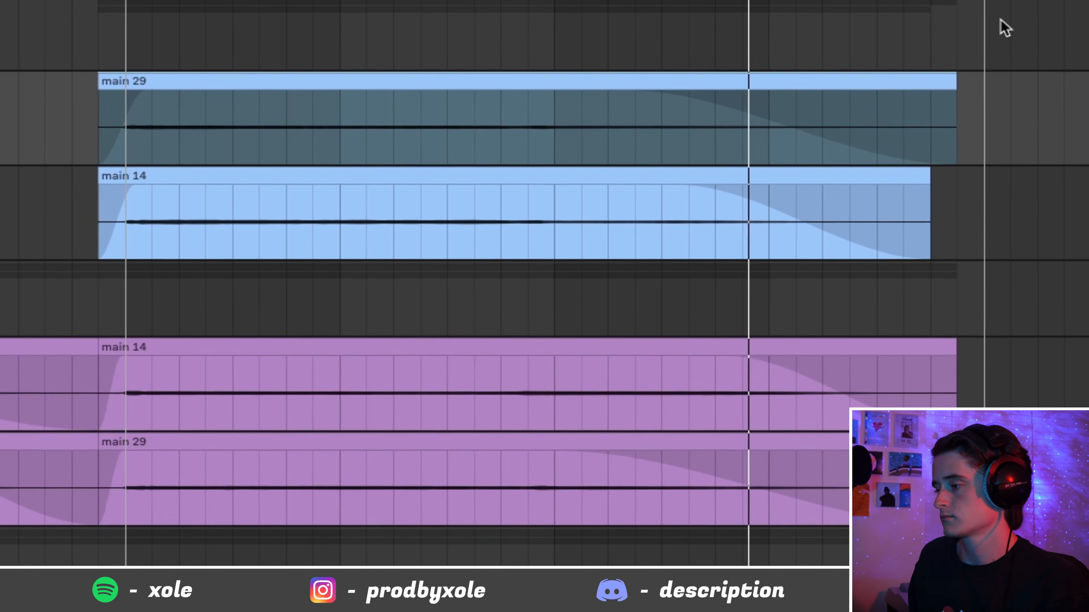
pyautogui.press('space')
# Reactivate F#3 and D3 in the piano clip's first chord and D3 and B2 in its second, and play the full chords
pyautogui.click(534, 450)
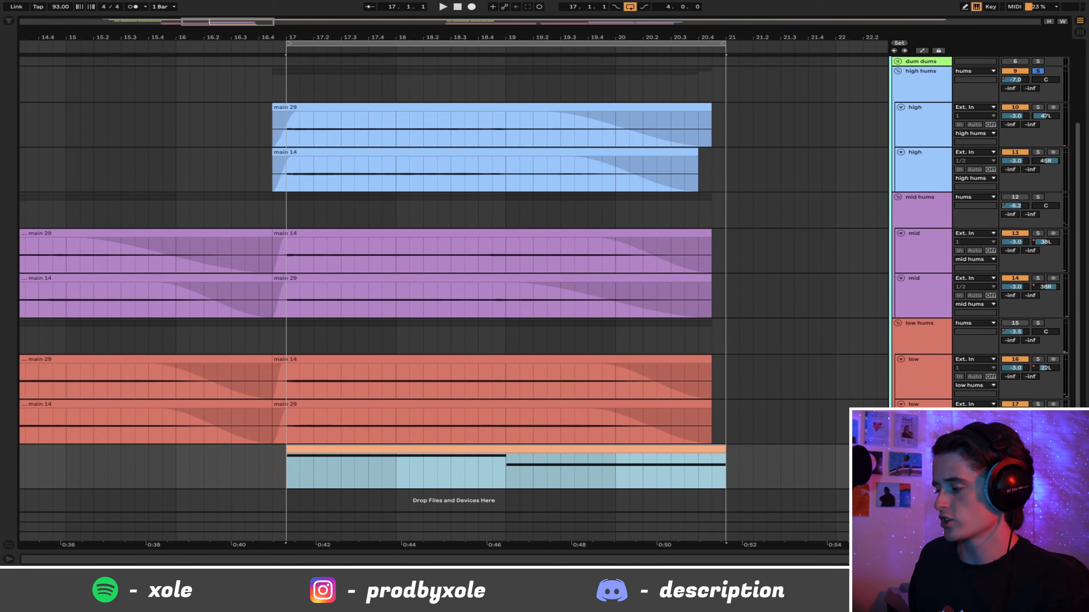
pyautogui.doubleClick(636, 448)
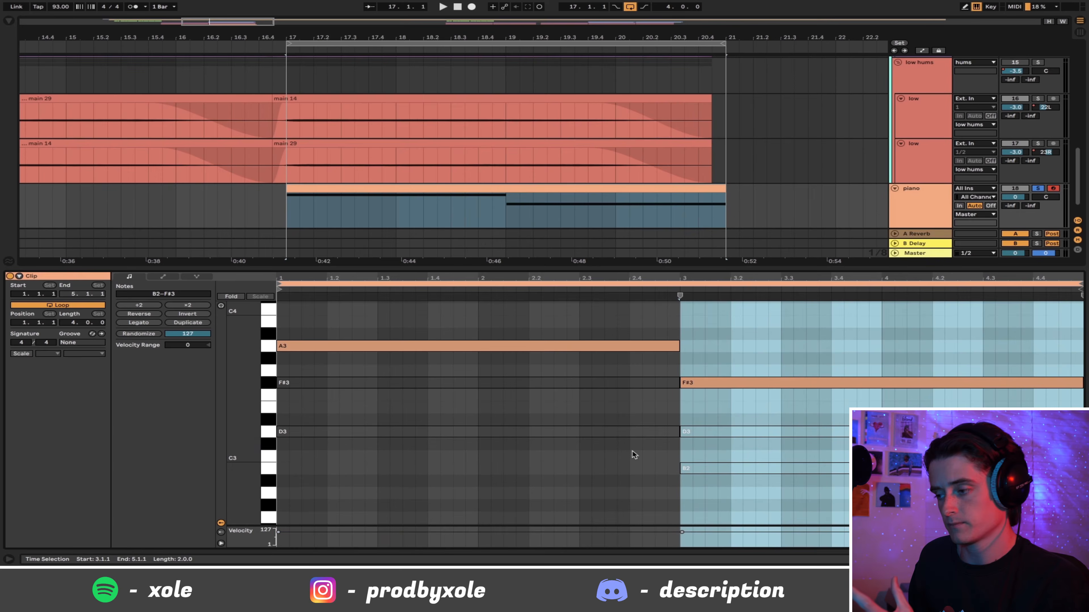
pyautogui.moveTo(421, 494); pyautogui.dragTo(443, 379)
pyautogui.moveTo(706, 499); pyautogui.dragTo(721, 431)
pyautogui.press('space')
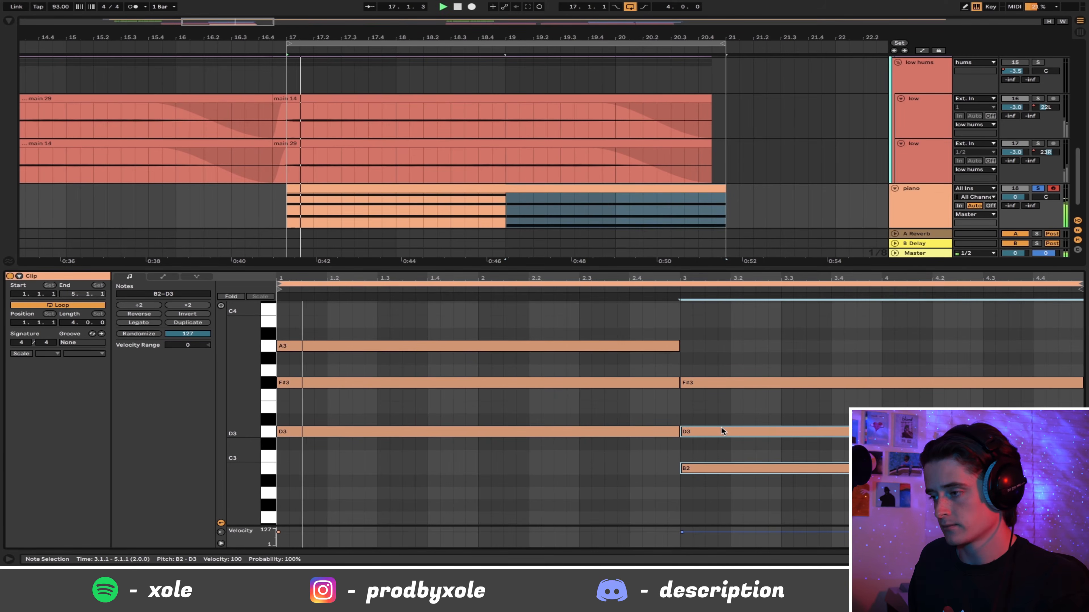
pyautogui.press('super+alt+l')
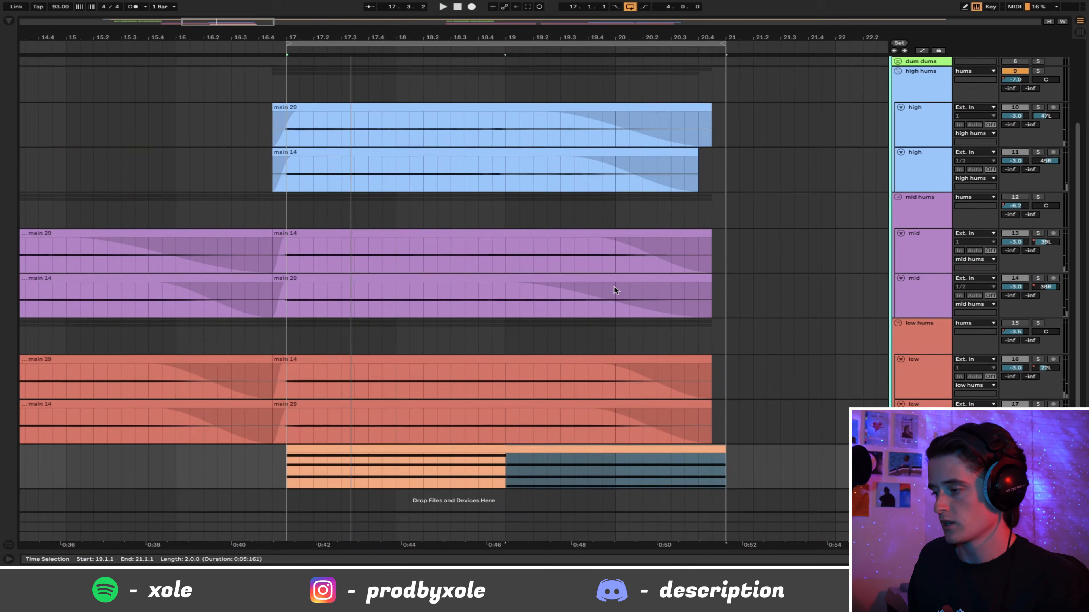
# Activate the mid hums and low hums subgroups, play the soloed hums group, and unsolo it to hear the hums with the beat and vocals
pyautogui.scroll(2, 614, 286)
pyautogui.click(1017, 239)
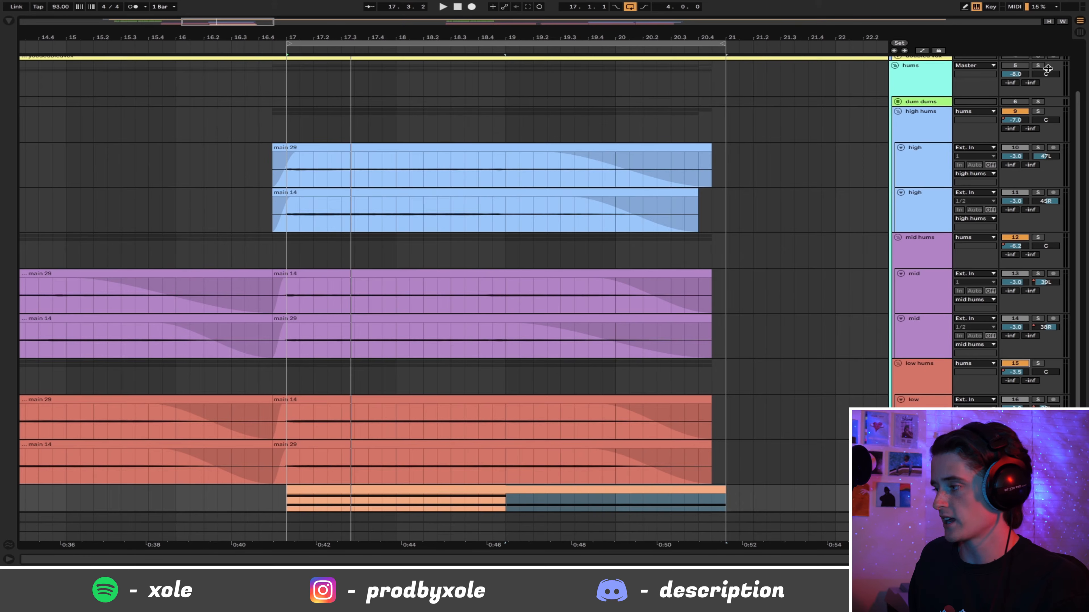
pyautogui.click(431, 149)
pyautogui.press('space')
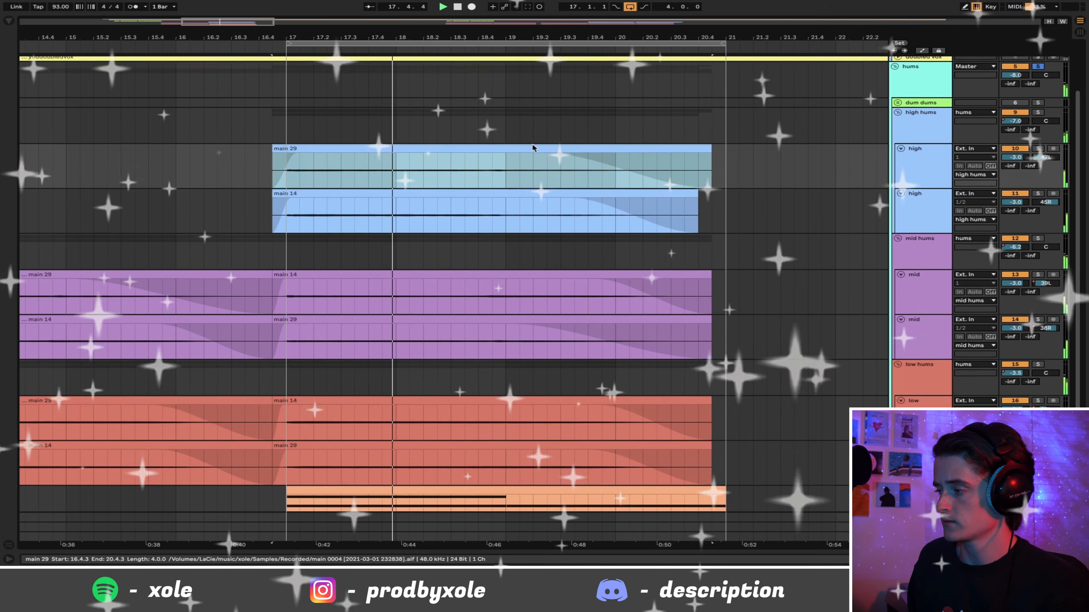
pyautogui.scroll(3, 1045, 126)
pyautogui.click(1038, 126)
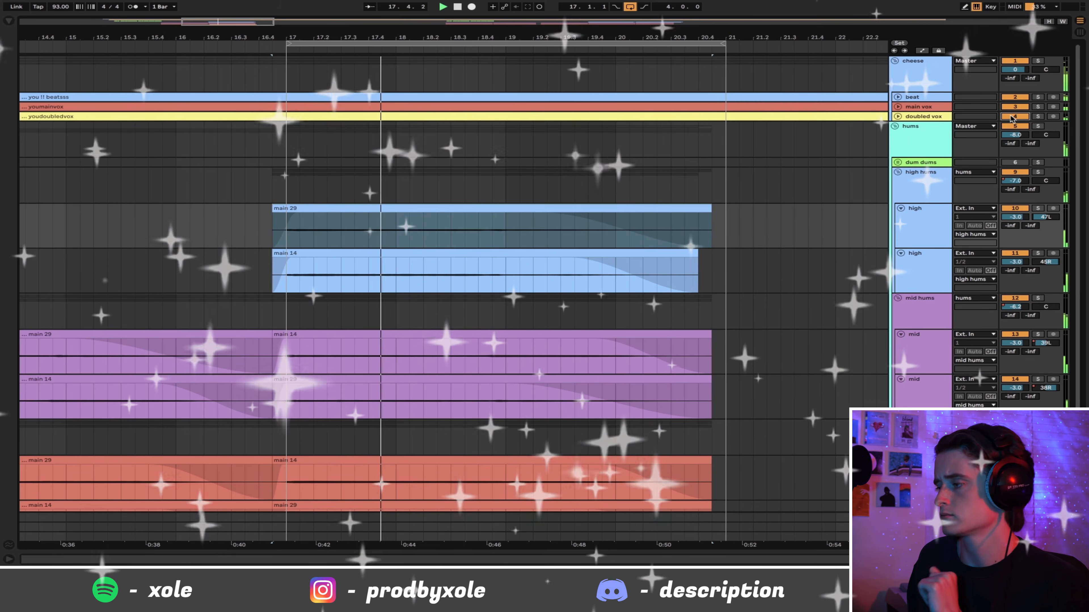
# Delete the piano track, and select the main 14 and main 29 clips on the two low tracks in turn
pyautogui.scroll(-3, 830, 251)
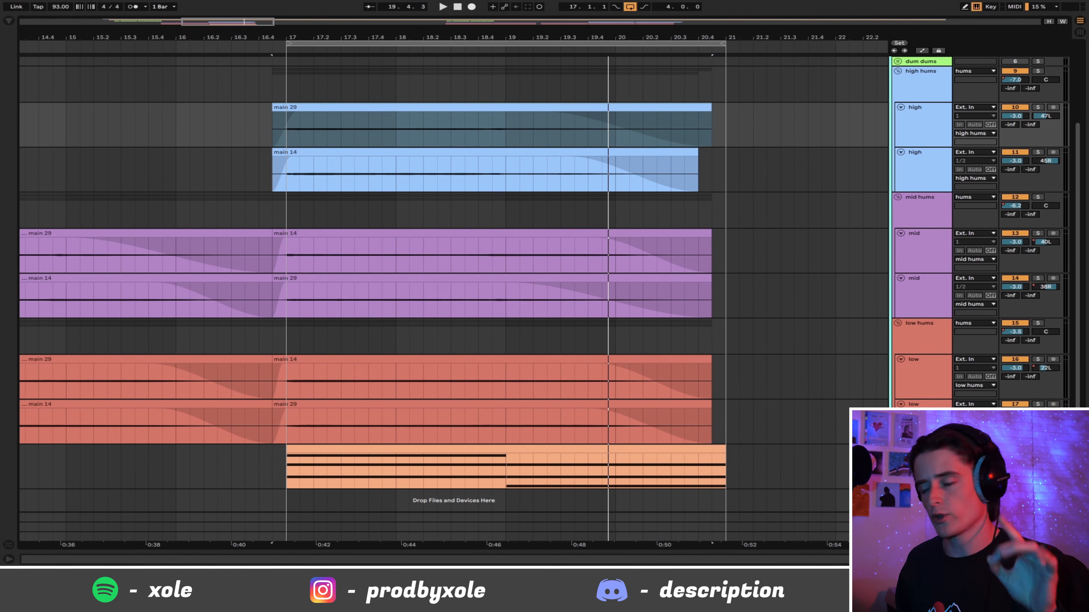
pyautogui.press('Delete')
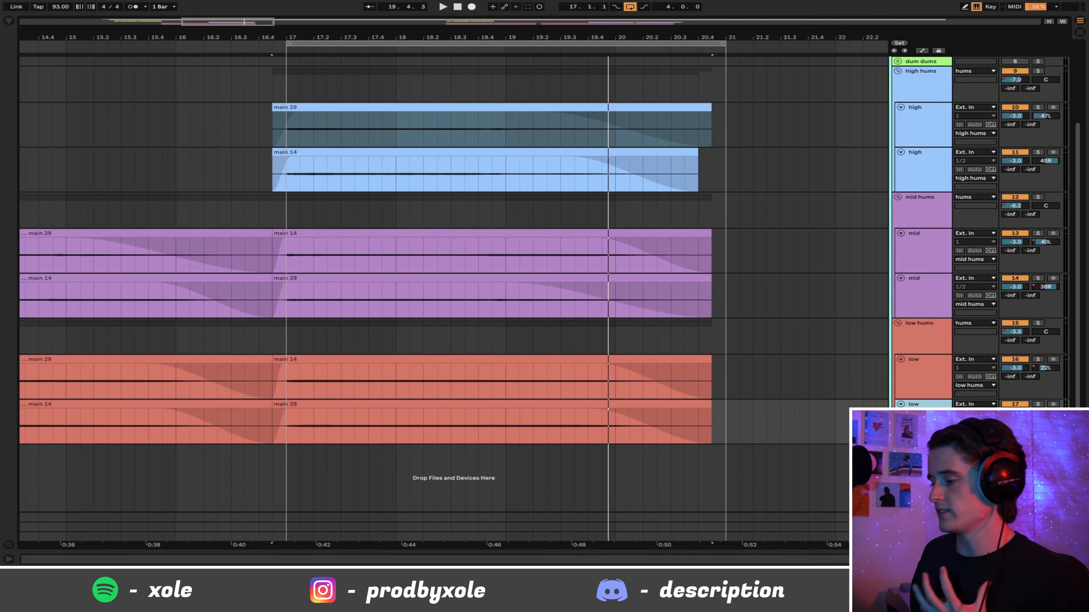
pyautogui.moveTo(754, 388); pyautogui.dragTo(265, 384)
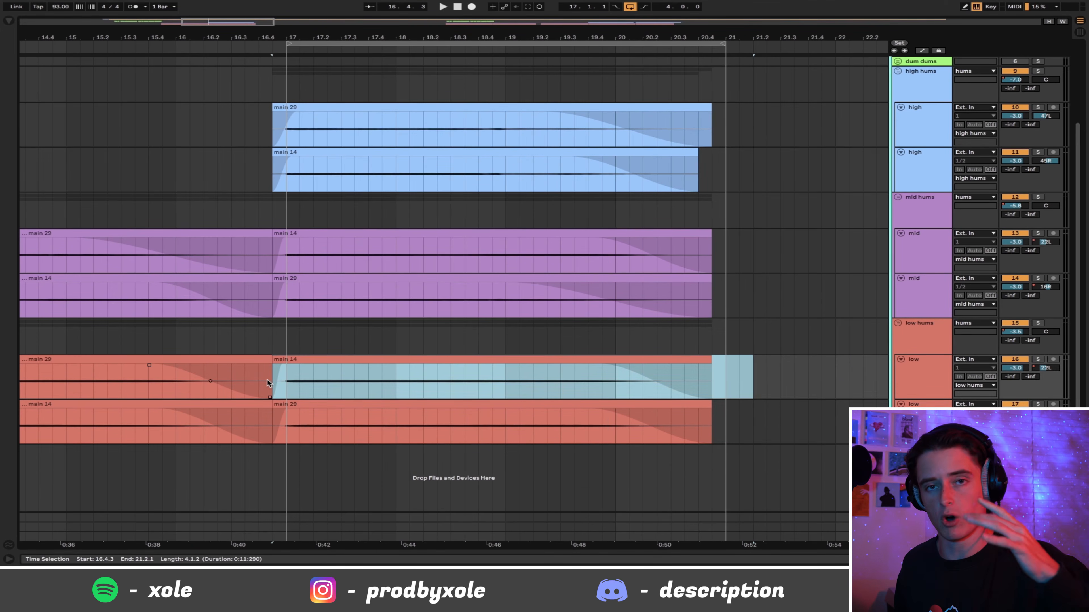
pyautogui.click(730, 385)
pyautogui.click(674, 358)
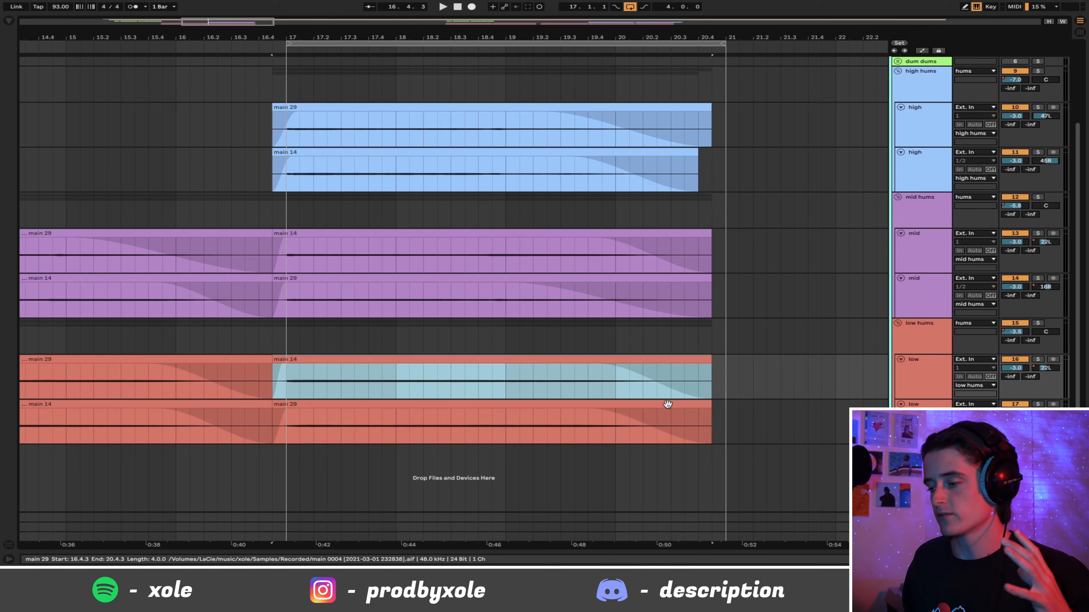
pyautogui.click(667, 405)
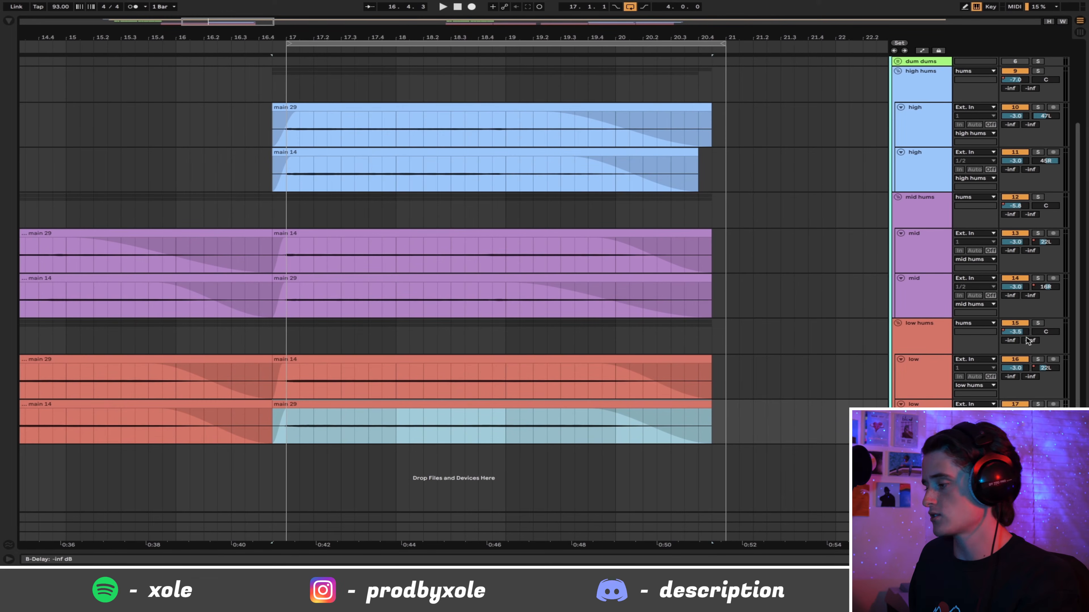
# Solo and play the two panned high tracks one at a time, and audition the mid hums and low hums subgroups
pyautogui.click(1038, 71)
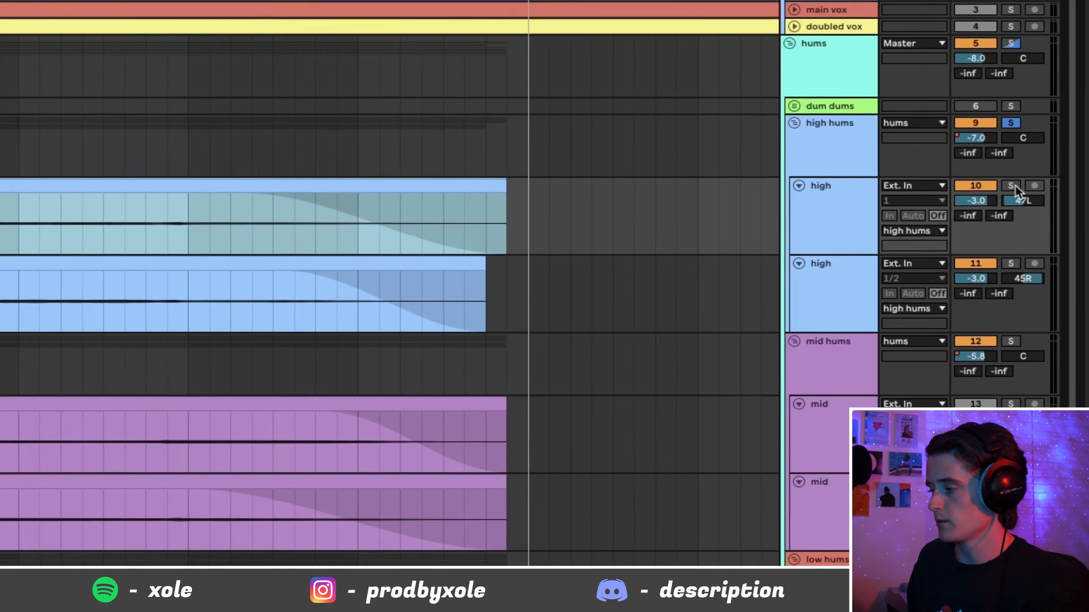
pyautogui.click(959, 143)
pyautogui.press('space')
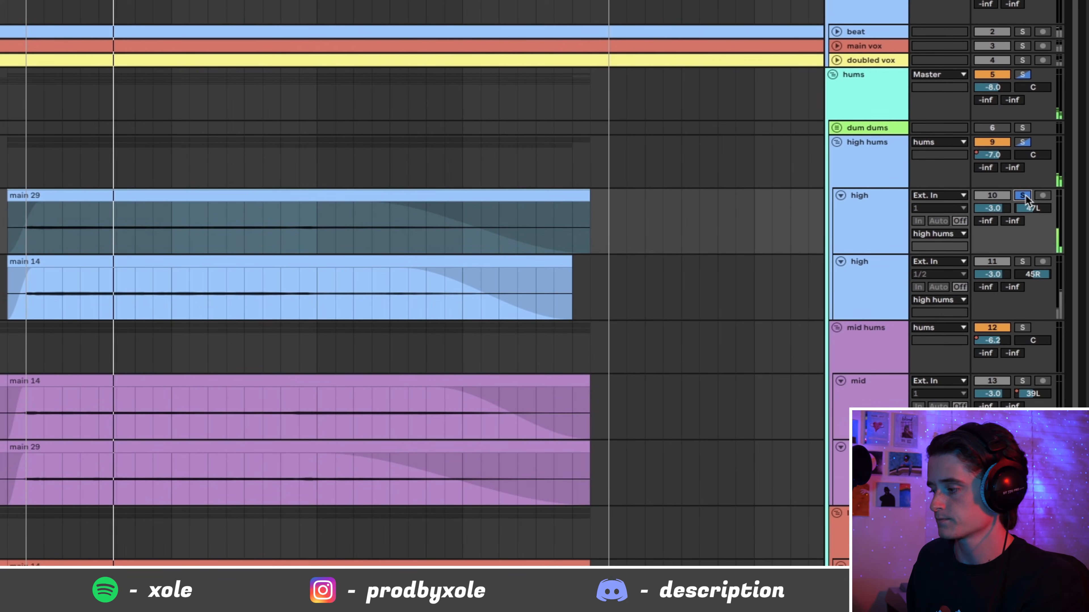
pyautogui.press('space')
pyautogui.click(1022, 261)
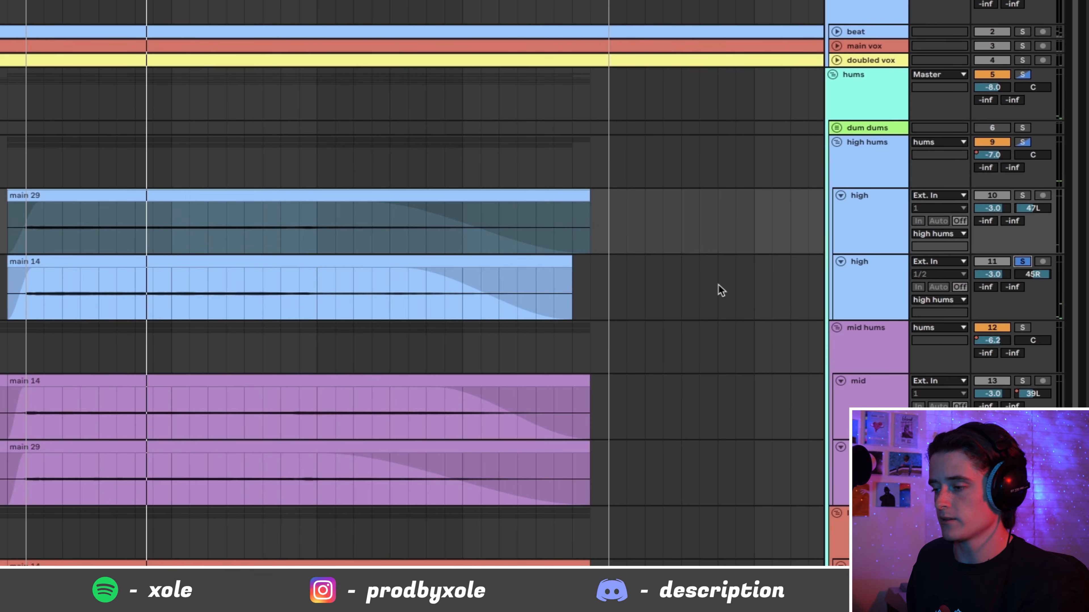
pyautogui.press('space')
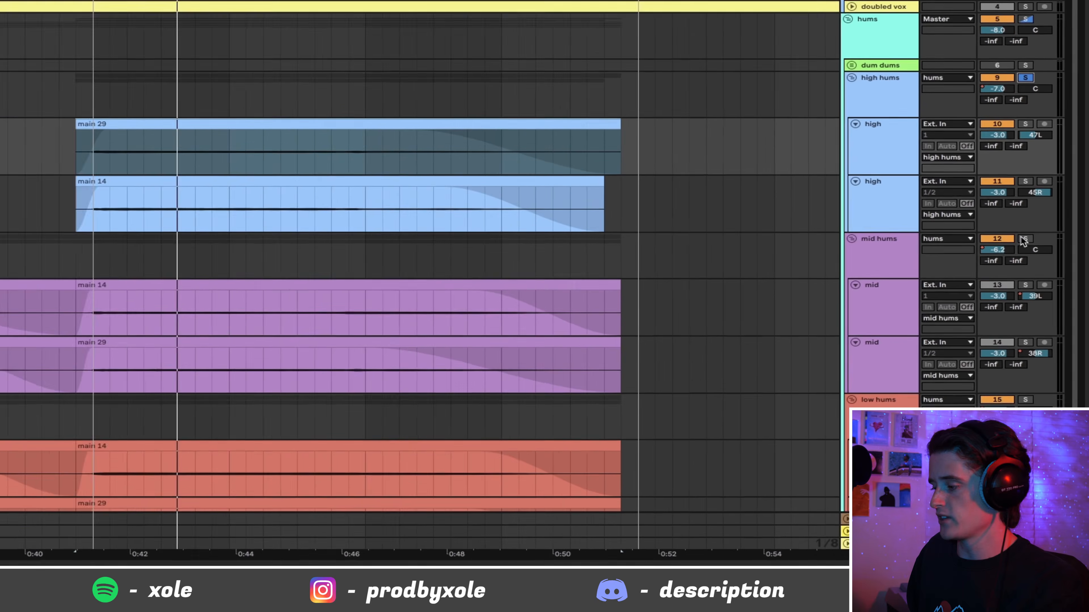
pyautogui.click(1038, 298)
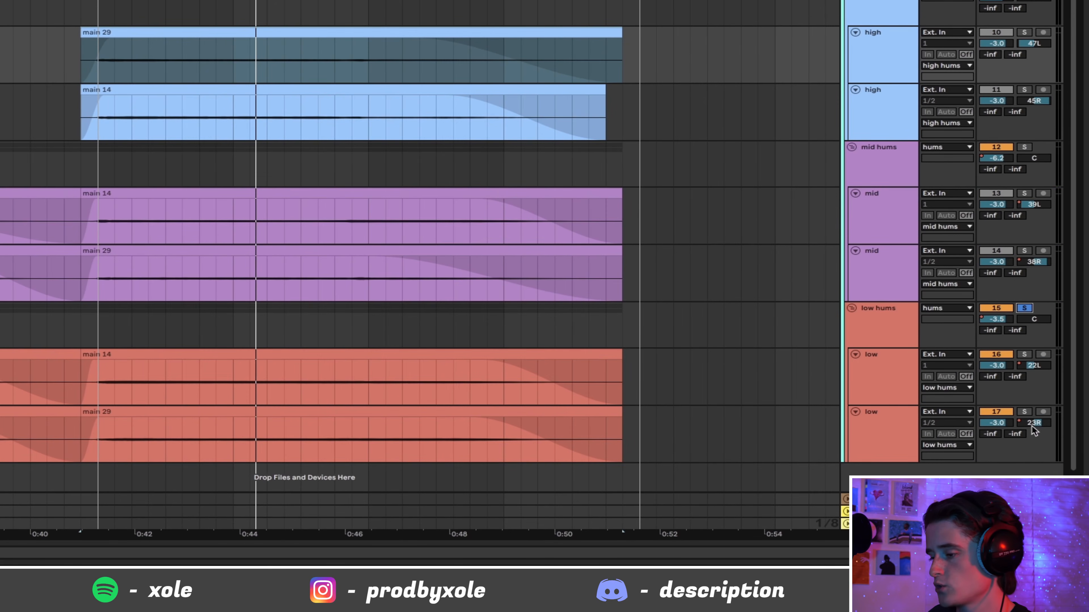
pyautogui.click(500, 357)
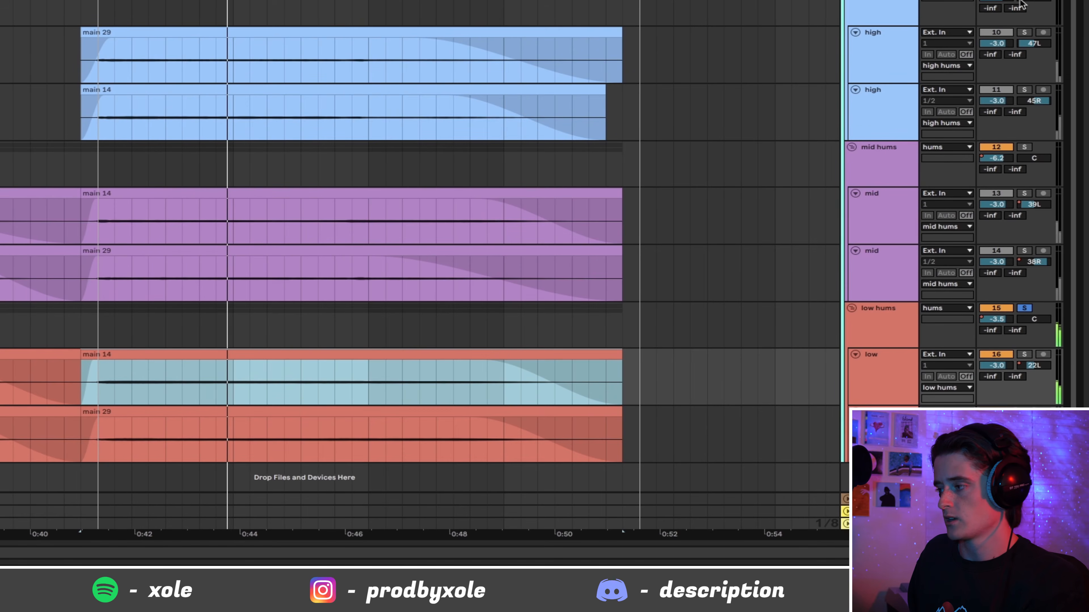
# Reset the high, mid and low tracks' panning to centre, play the unpanned hums, and undo the panning changes
pyautogui.click(1031, 42)
pyautogui.press('Delete')
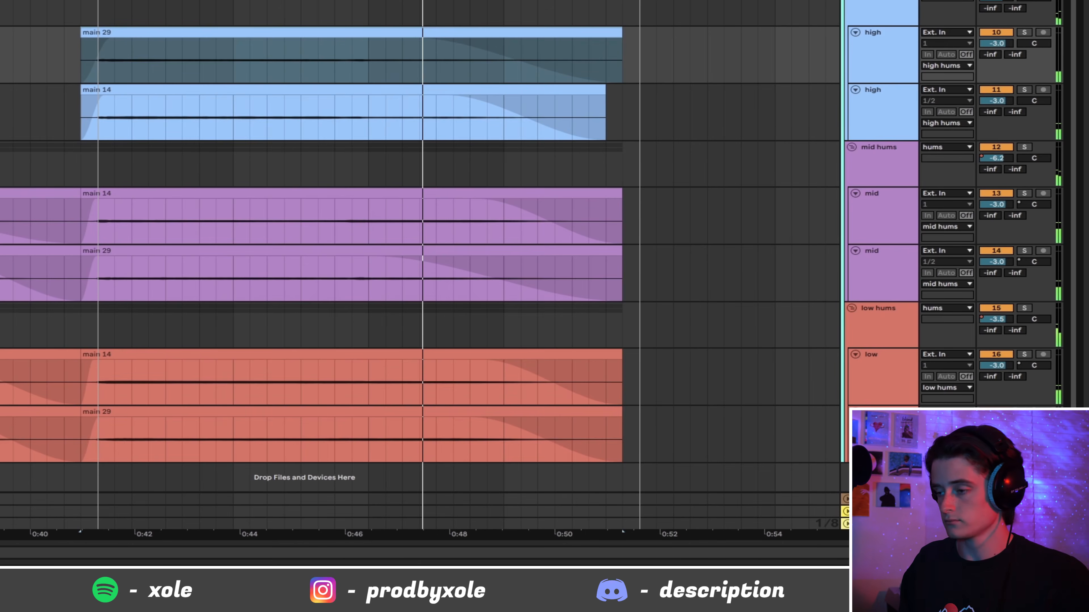
pyautogui.press('space')
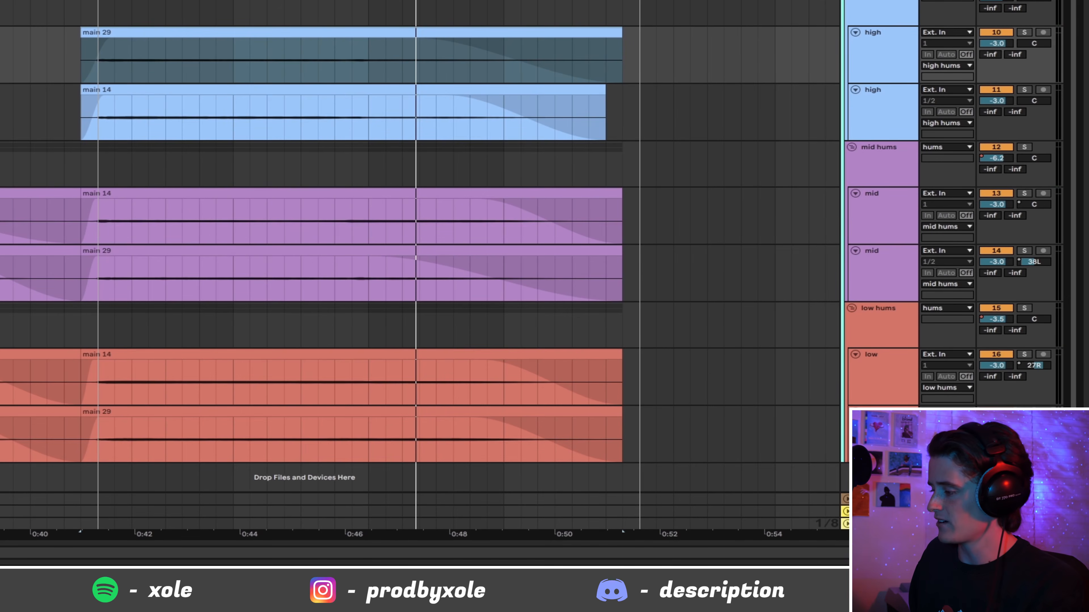
pyautogui.hotkey('ctrl', 'z')
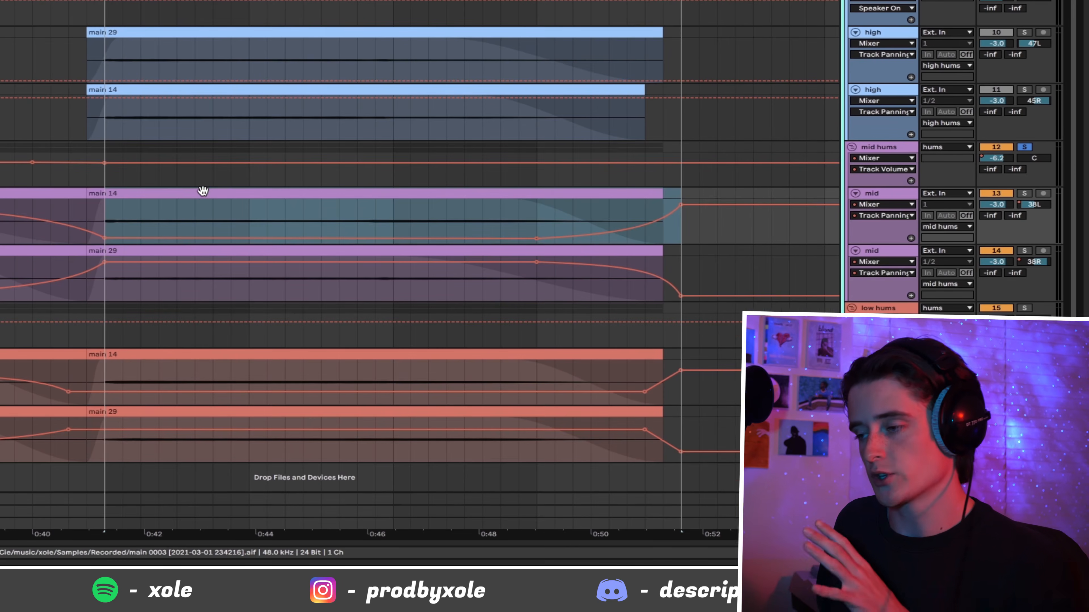
# Select the main 14 clip on the upper mid track and the main 29 clip on the upper high track, and play the section
pyautogui.click(202, 191)
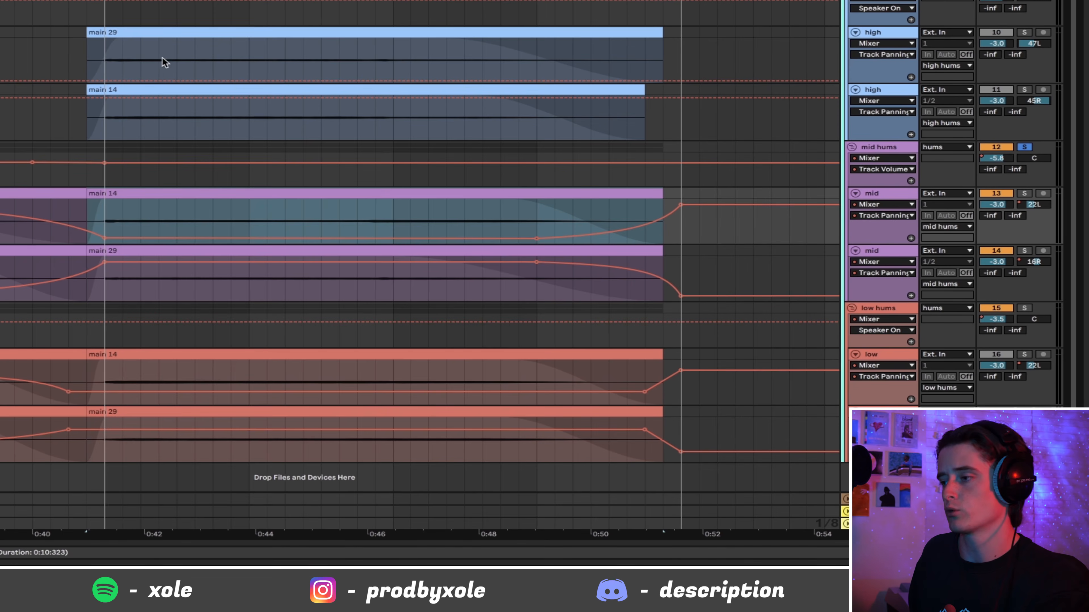
pyautogui.click(156, 32)
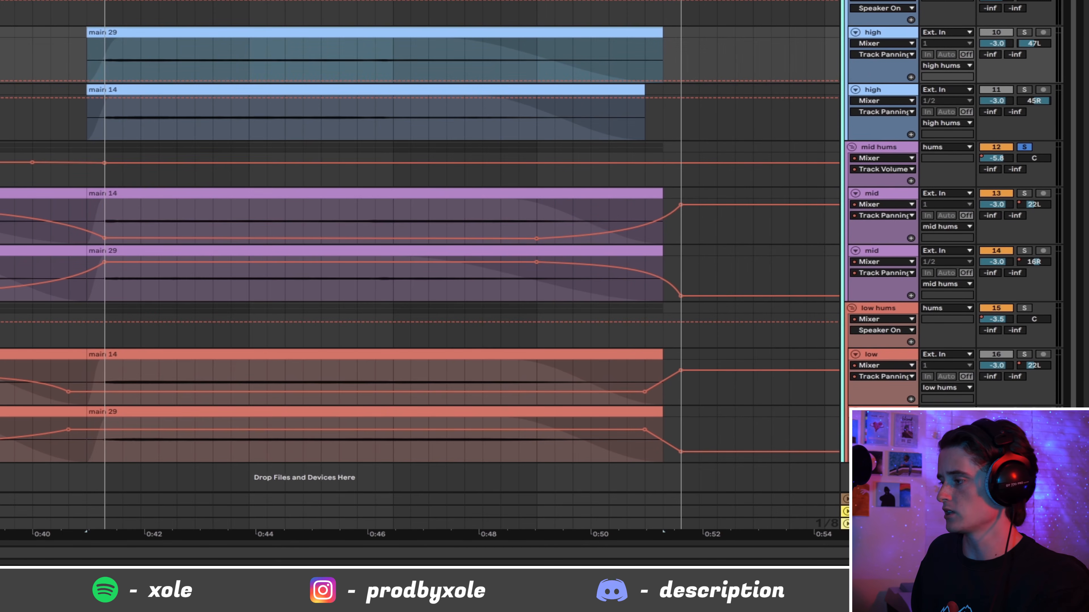
pyautogui.press('space')
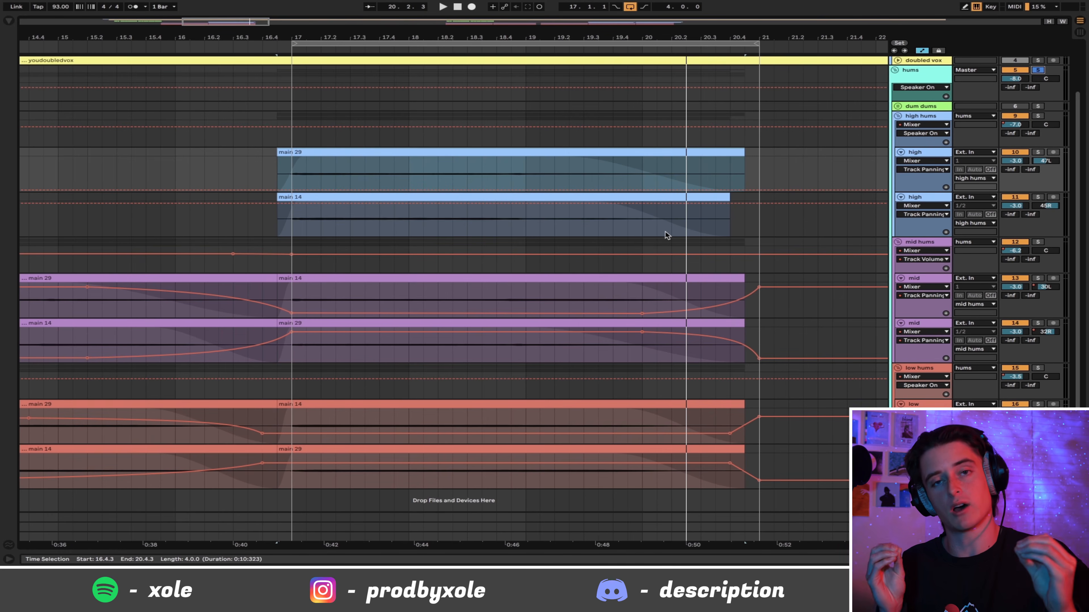
# Solo the low hums subgroup and bring up its effects chain with the arrangement's automation hidden
pyautogui.click(1037, 367)
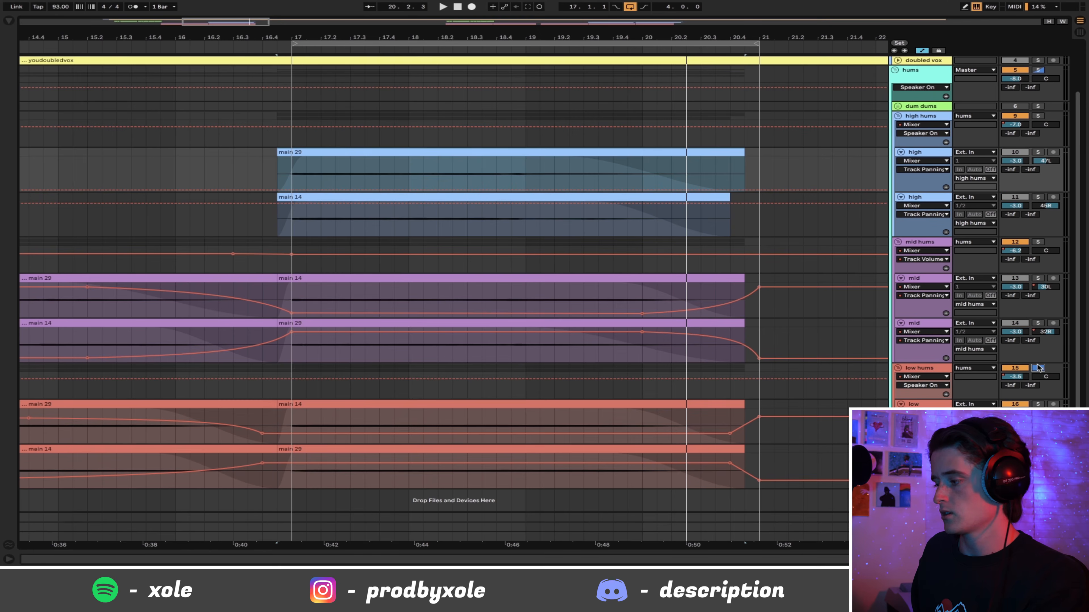
pyautogui.click(932, 369)
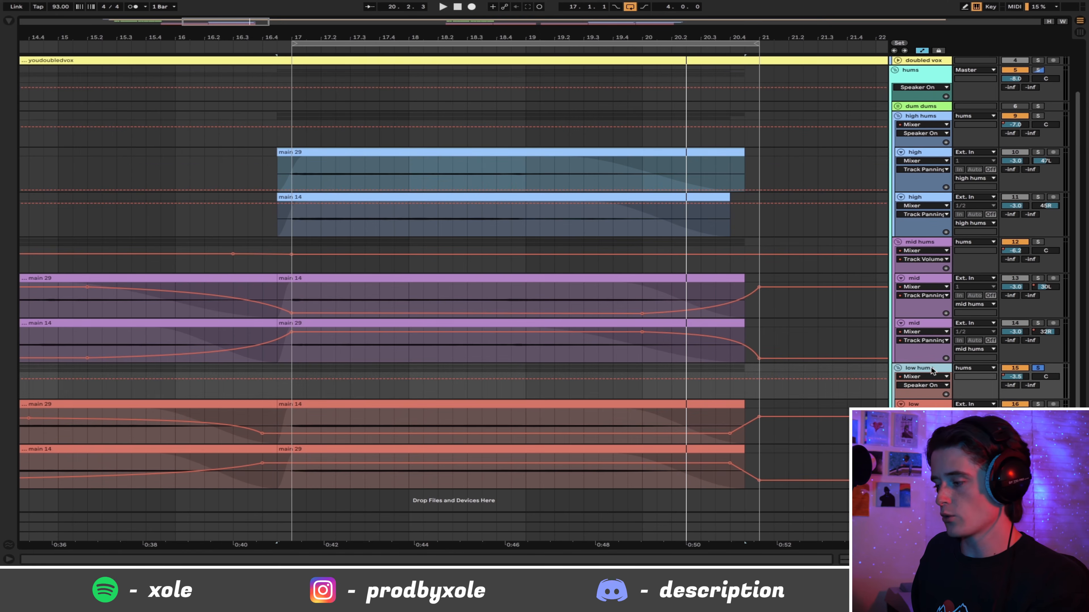
pyautogui.click(922, 51)
pyautogui.doubleClick(910, 384)
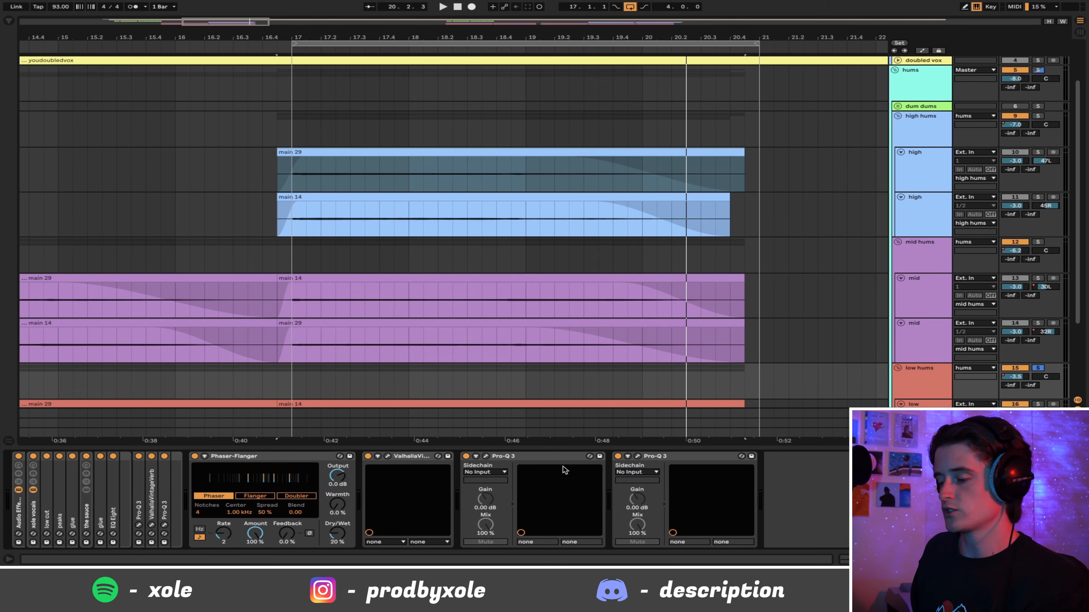
# Examine the EQ curves of the two Pro-Q 3 plug-ins on the low hums subgroup, closing each one
pyautogui.click(486, 456)
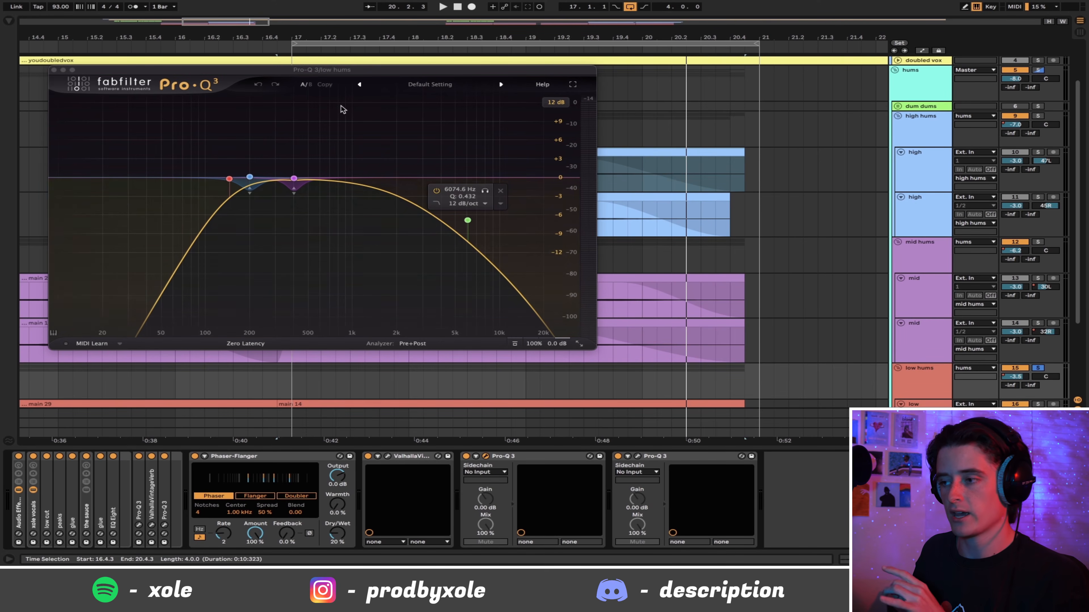
pyautogui.click(54, 71)
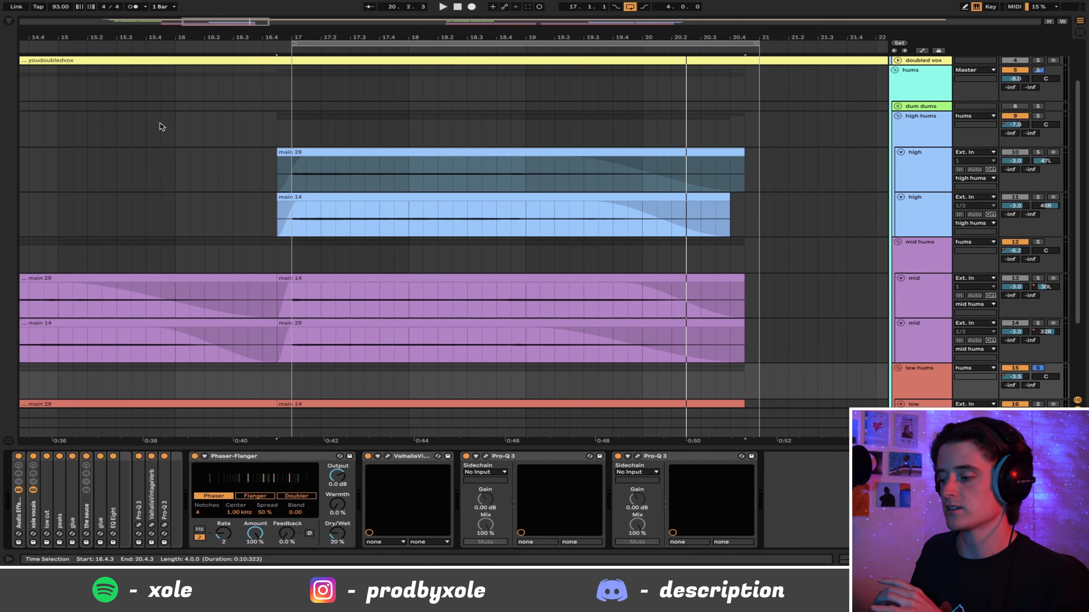
pyautogui.click(638, 456)
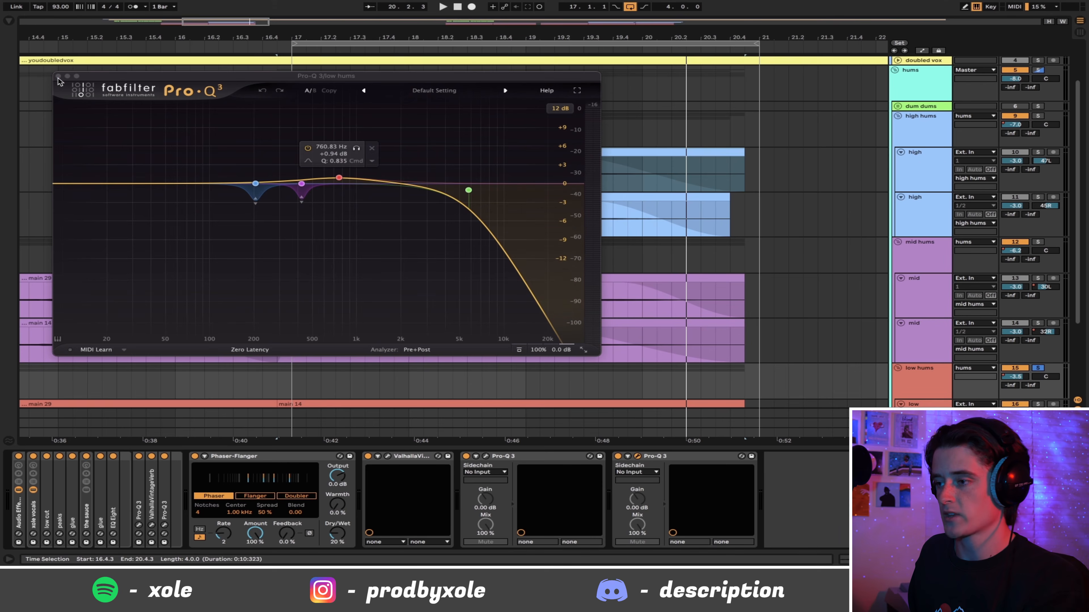
pyautogui.click(59, 77)
# Select the main 14 clip on the upper low track and the high main 29 clip in turn, and play the soloed low hums
pyautogui.scroll(-4, 600, 280)
pyautogui.click(559, 301)
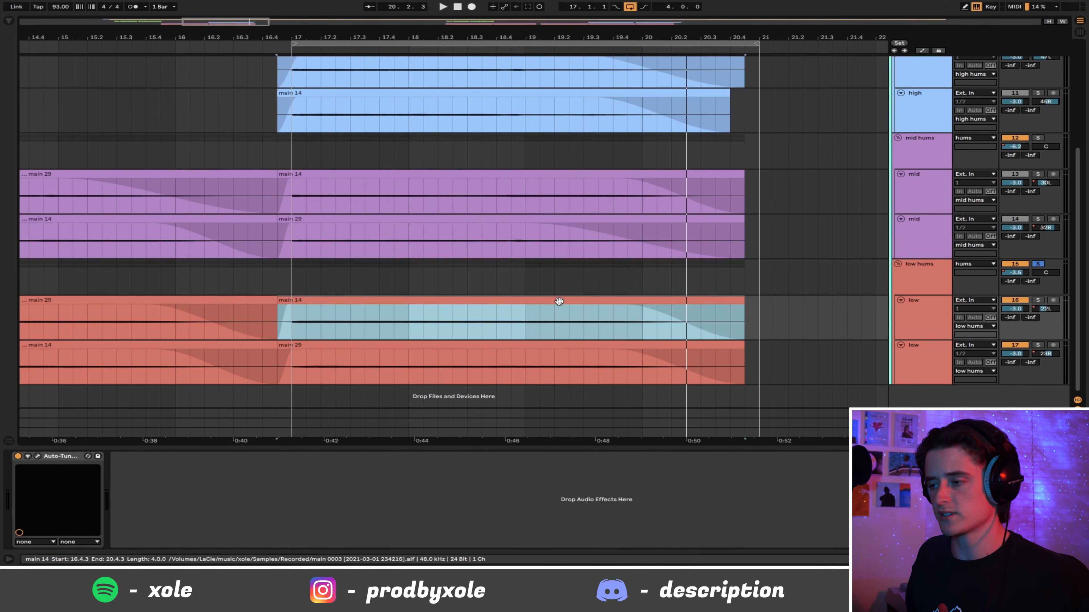
pyautogui.scroll(4, 555, 296)
pyautogui.click(474, 127)
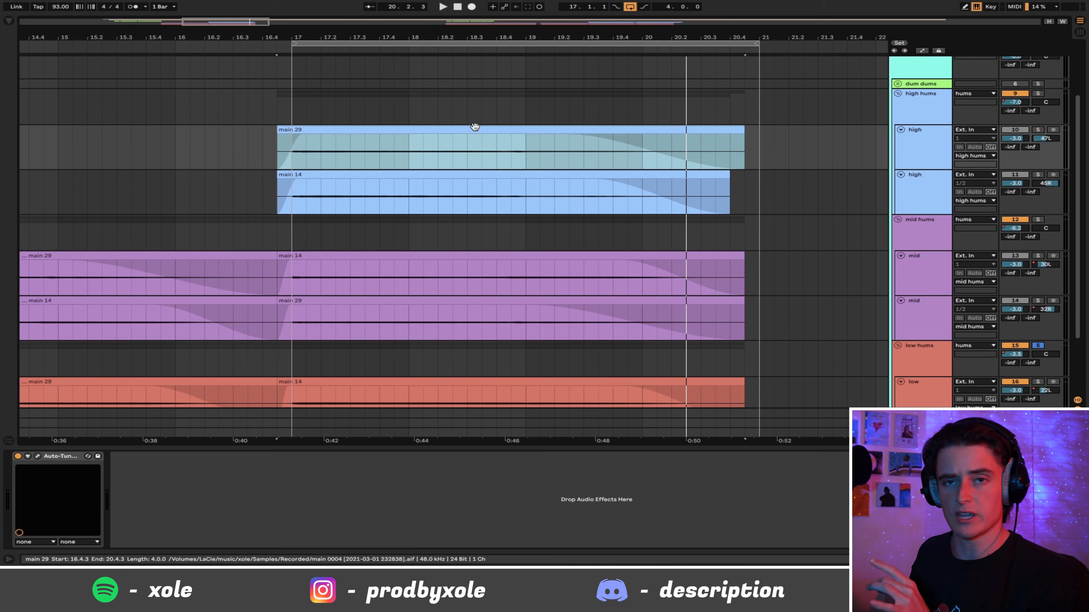
pyautogui.scroll(-2, 720, 232)
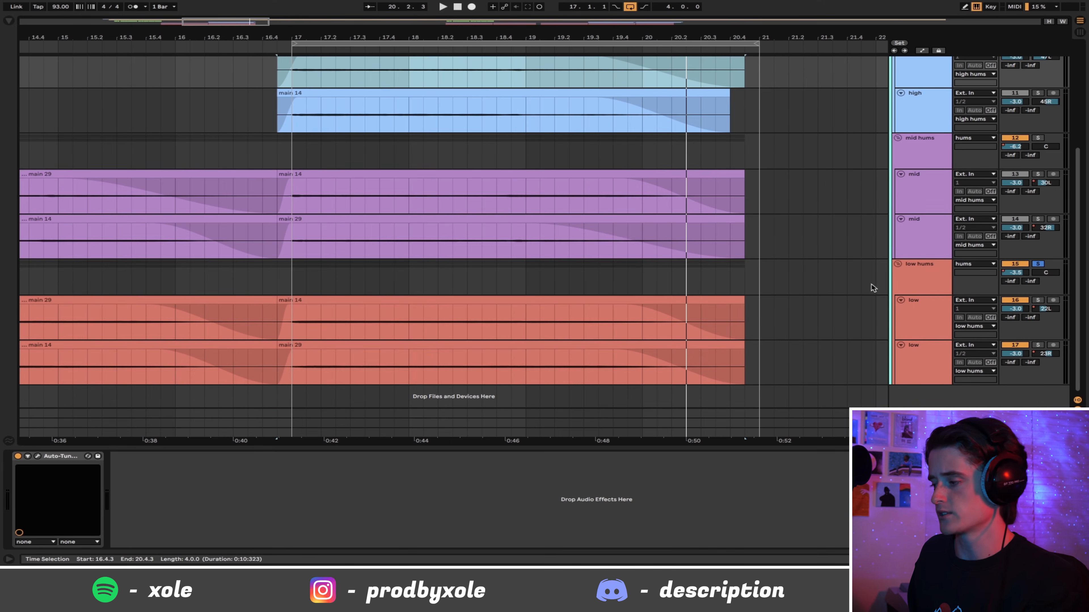
pyautogui.press('space')
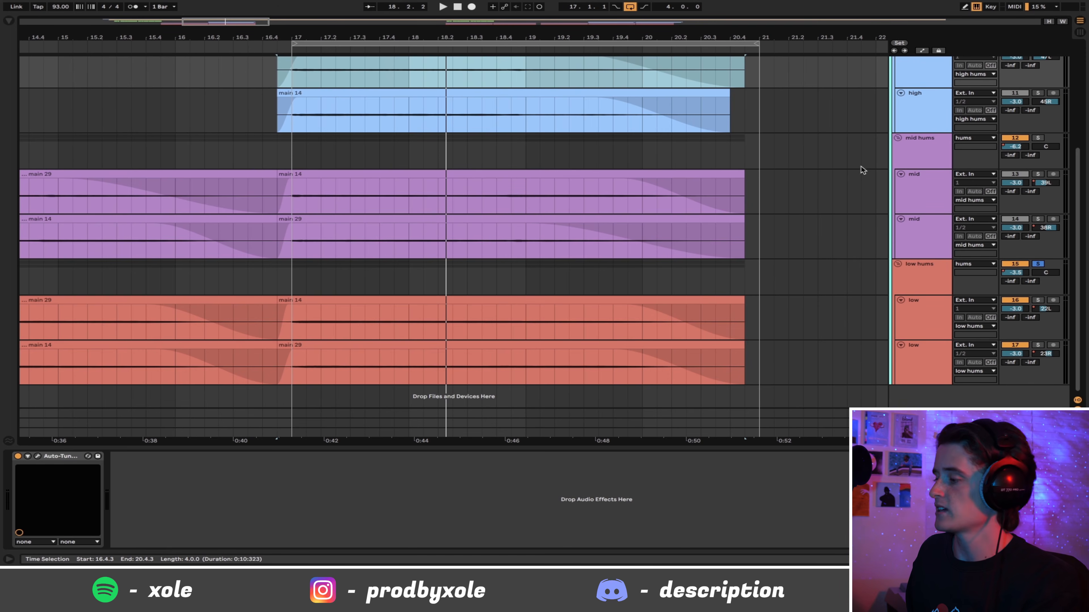
# Select the mid hums subgroup and examine the EQ curve of its Pro-Q 3 after Fresh Air
pyautogui.click(935, 149)
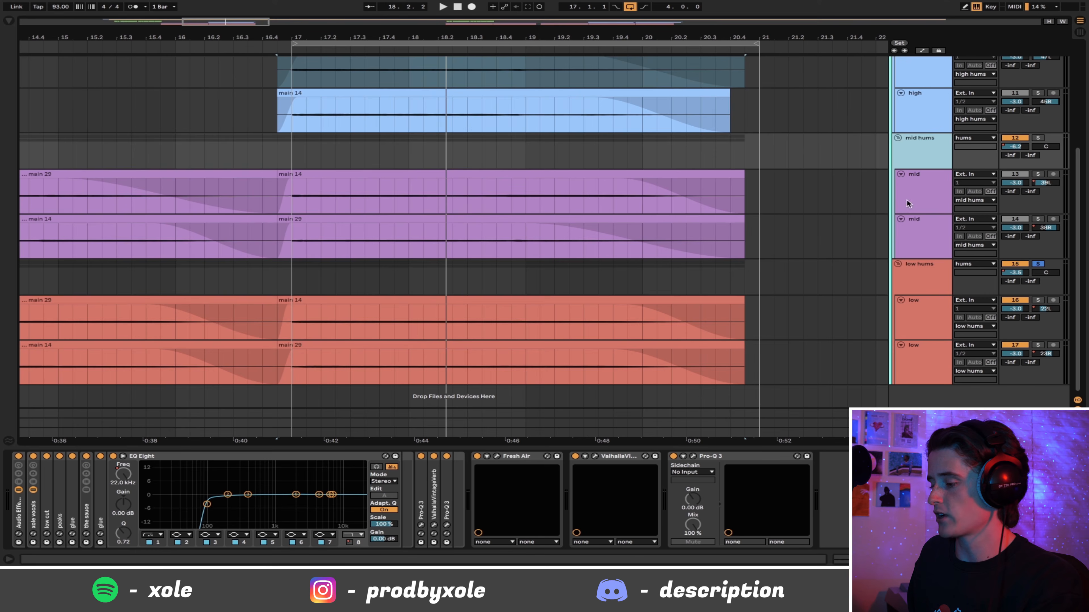
pyautogui.click(693, 456)
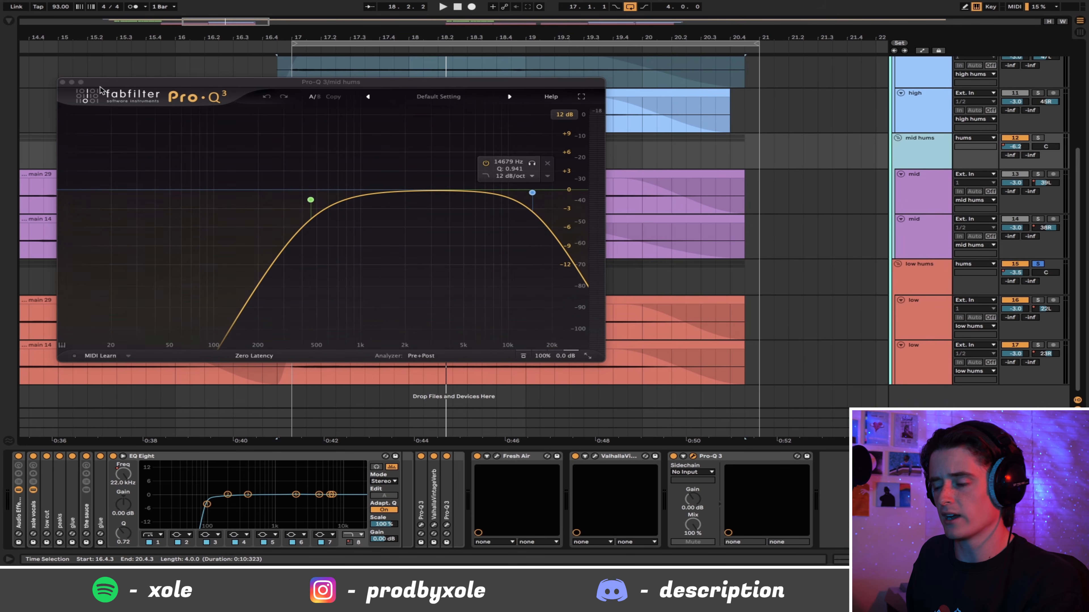
pyautogui.click(62, 81)
pyautogui.scroll(1, 660, 140)
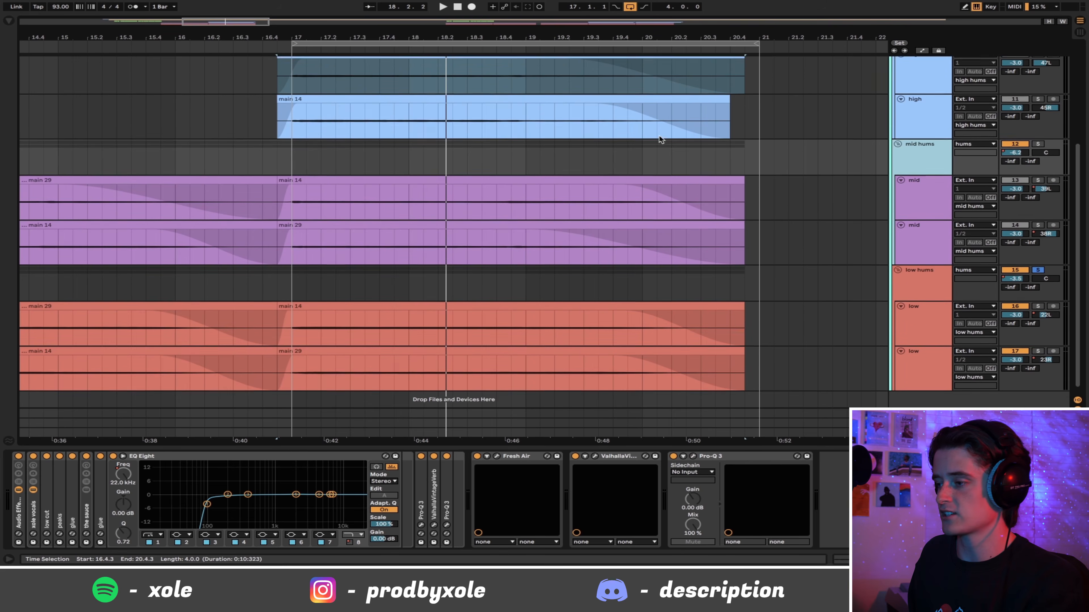
# Solo and play the mid hums and high hums subgroups one at a time to compare their EQ'd sound
pyautogui.scroll(3, 661, 140)
pyautogui.click(921, 86)
pyautogui.click(1037, 205)
pyautogui.press('space')
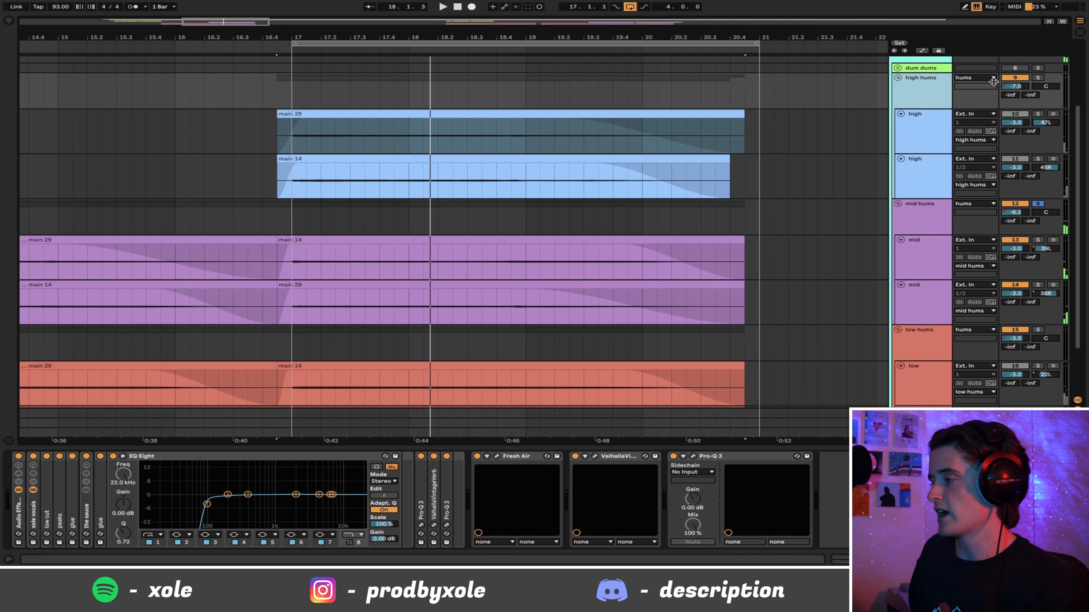
pyautogui.click(1038, 78)
pyautogui.press('space')
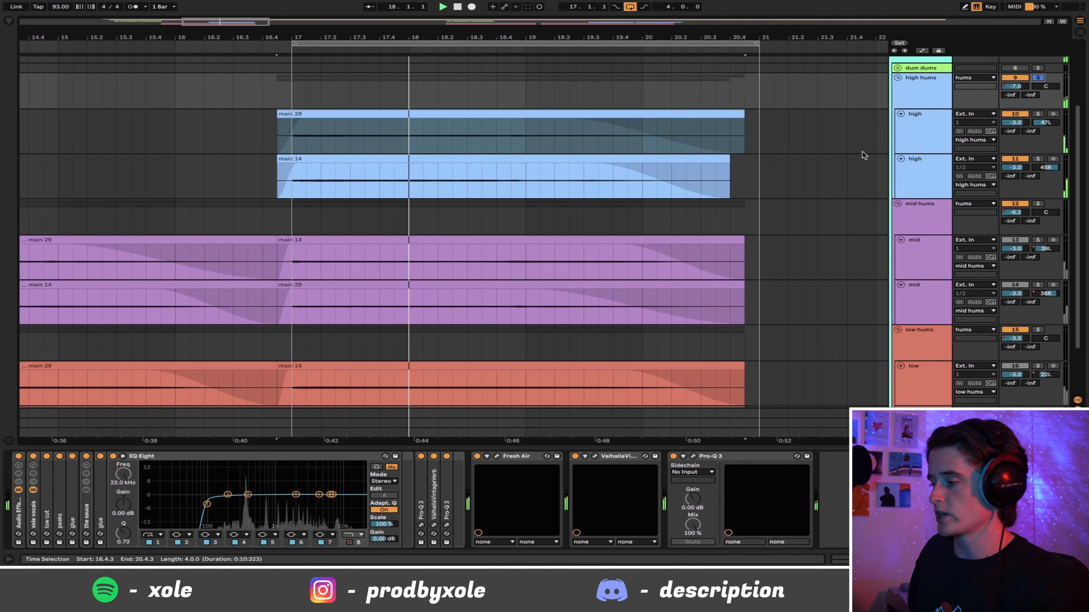
pyautogui.press('space')
# Select bars 49.1.1 to 56.1.1 across the hum tracks, and place the insert marker at 21.1.1 on the dum dums track
pyautogui.scroll(3, 921, 172)
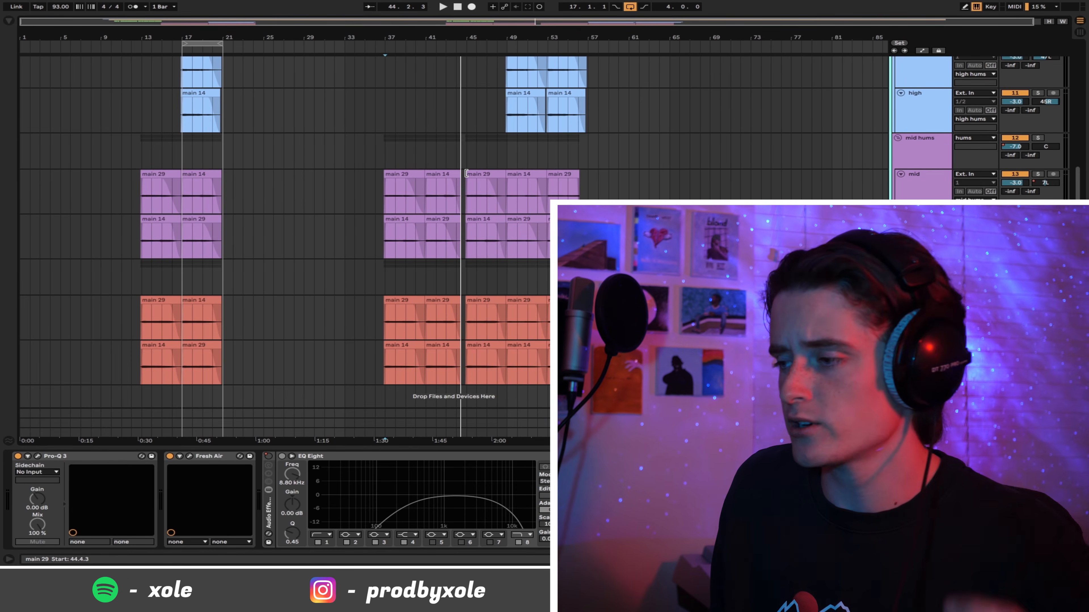
pyautogui.scroll(5, 468, 175)
pyautogui.moveTo(508, 177); pyautogui.dragTo(578, 392)
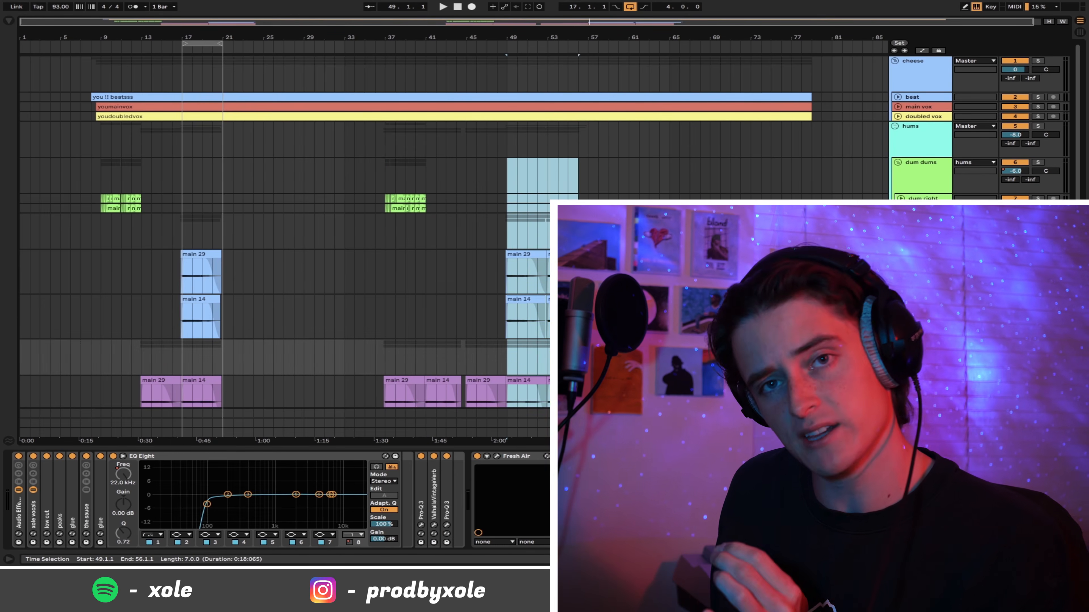
pyautogui.scroll(-5, 454, 232)
pyautogui.scroll(5, 227, 185)
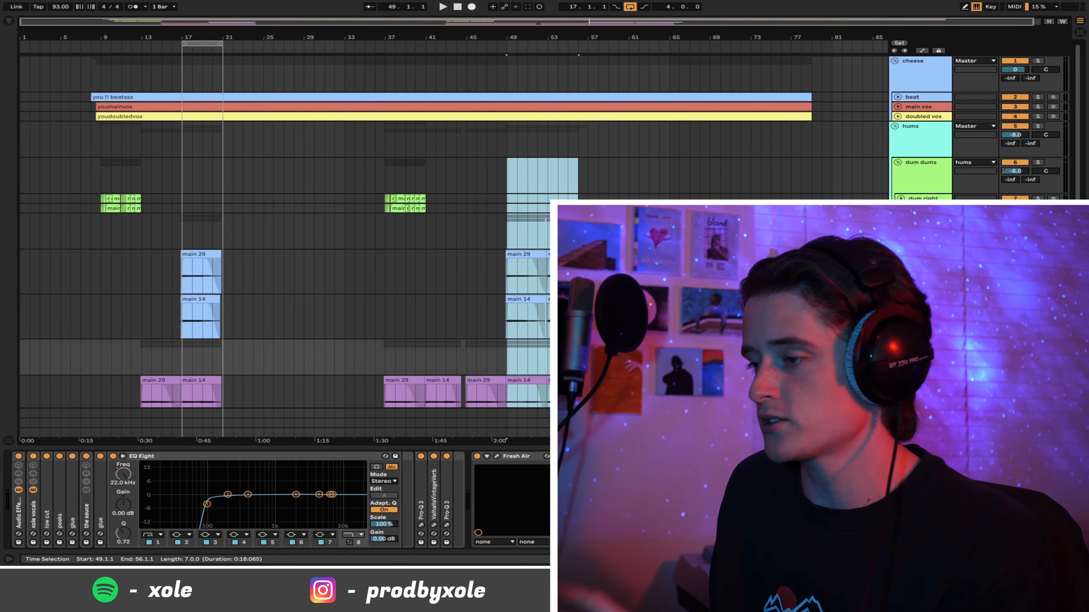
pyautogui.click(227, 185)
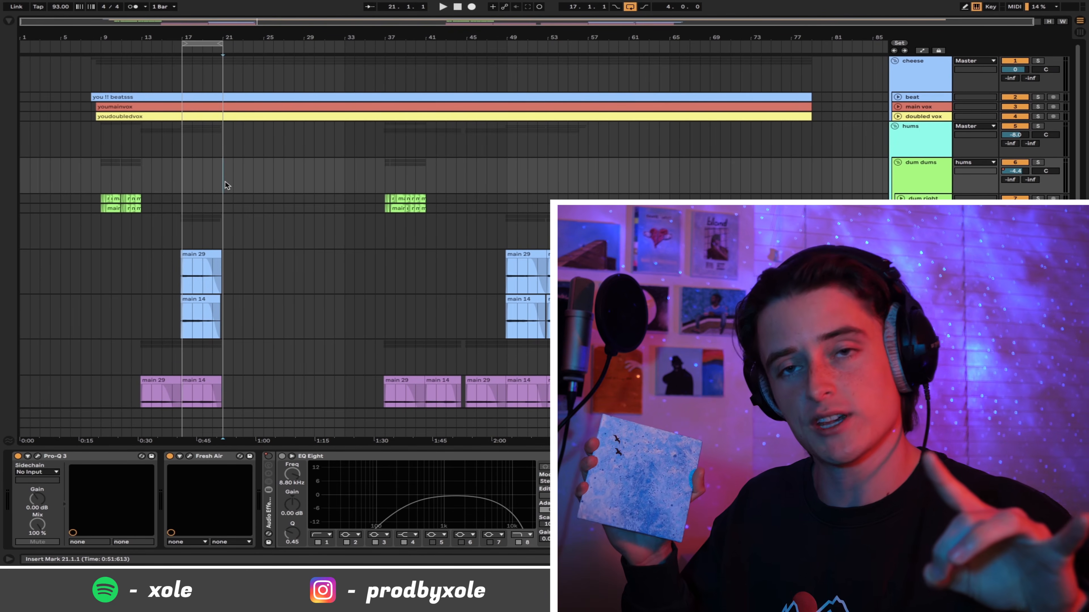